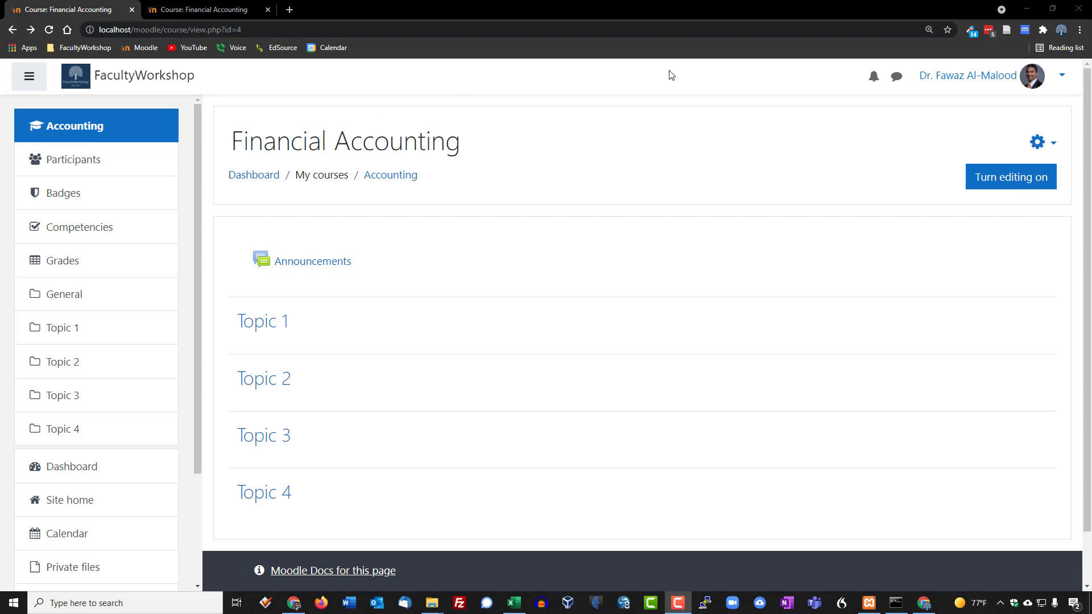
Step: Switch to the live Financial Accounting course and open its Week 1 & 2 section with Quiz 1, lecture notes and Syllabus
key("ctrl+Tab")
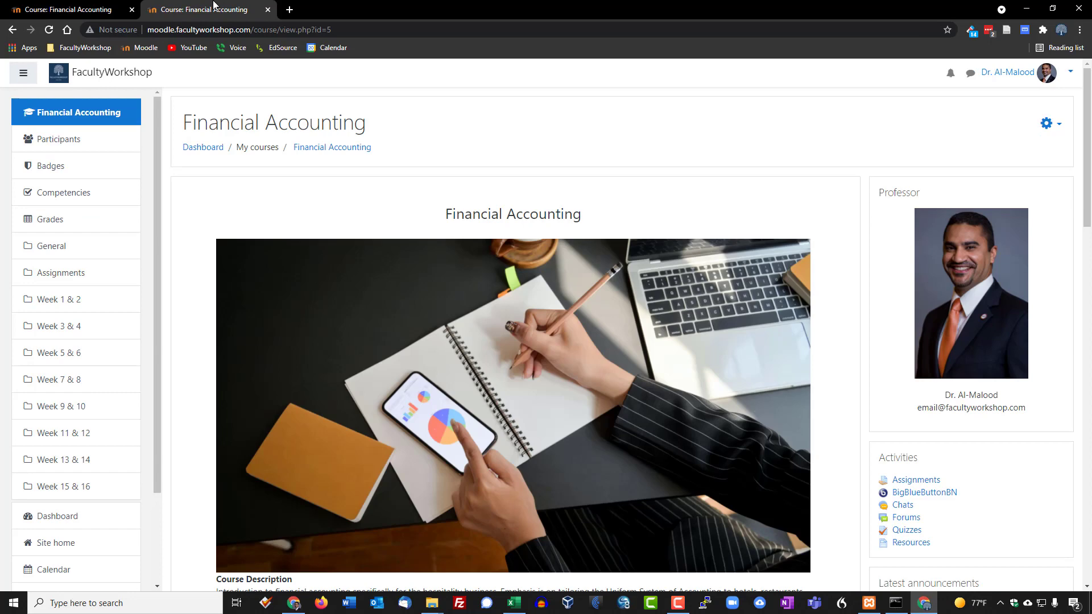
scroll(499, 138, "down", 8)
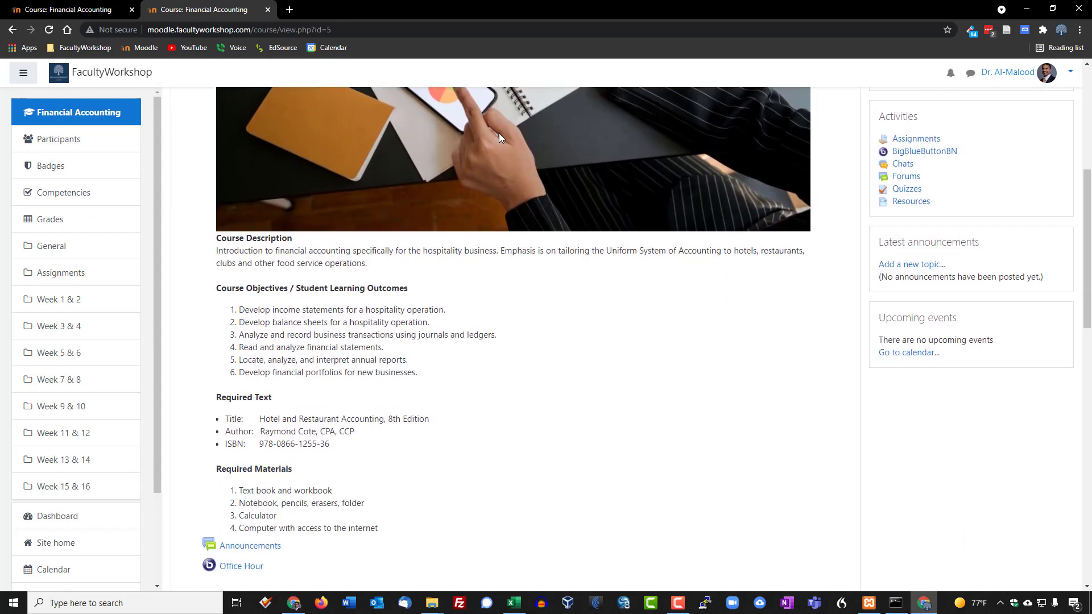
scroll(499, 138, "down", 7)
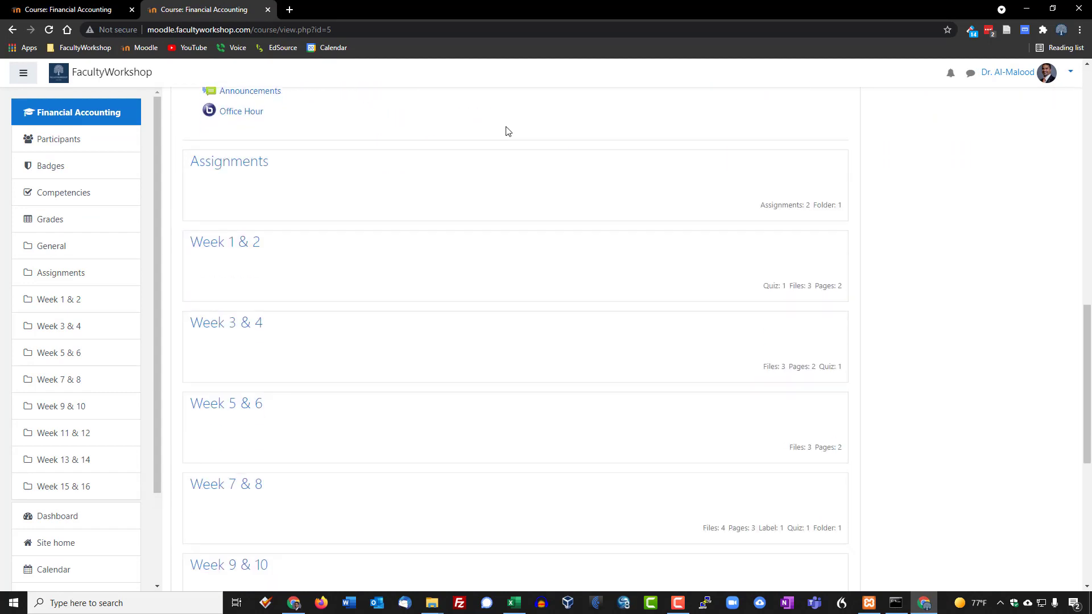
scroll(508, 132, "down", 1)
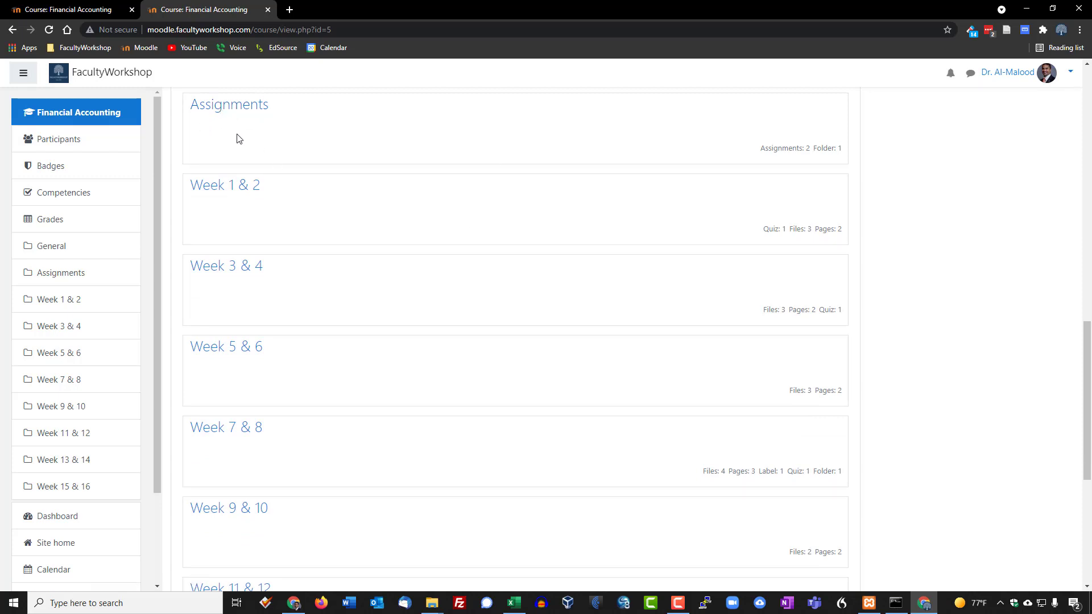
left_click(232, 186)
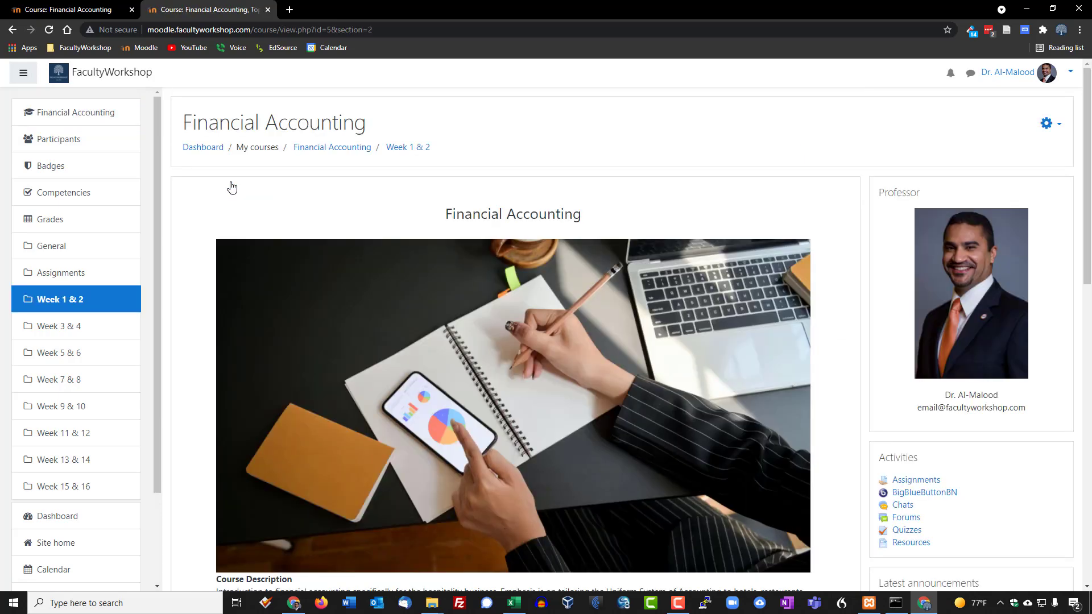
scroll(232, 183, "down", 10)
scroll(367, 236, "down", 2)
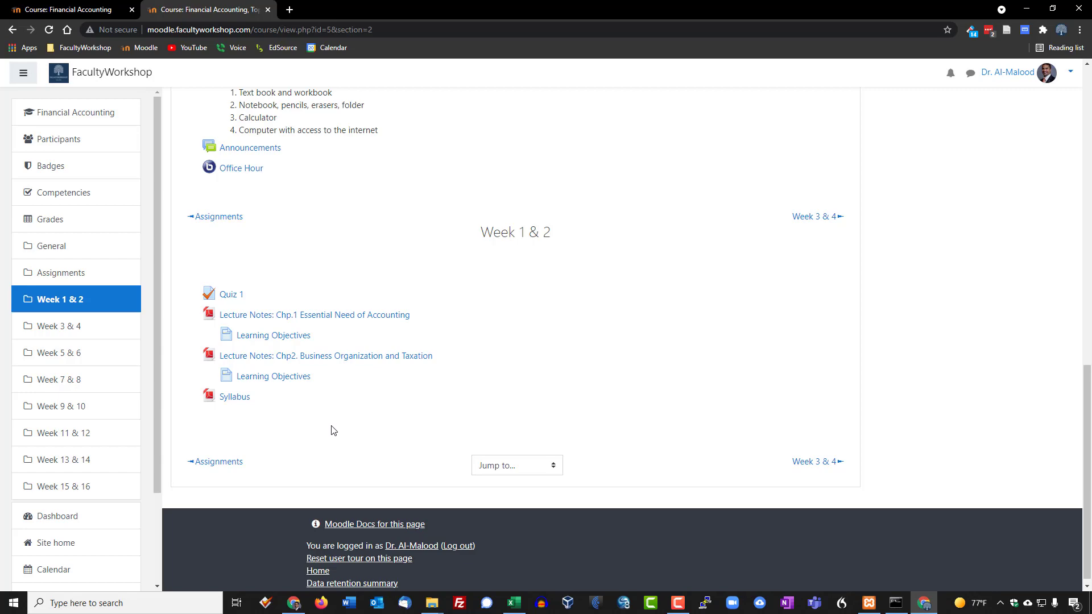
scroll(445, 410, "up", 15)
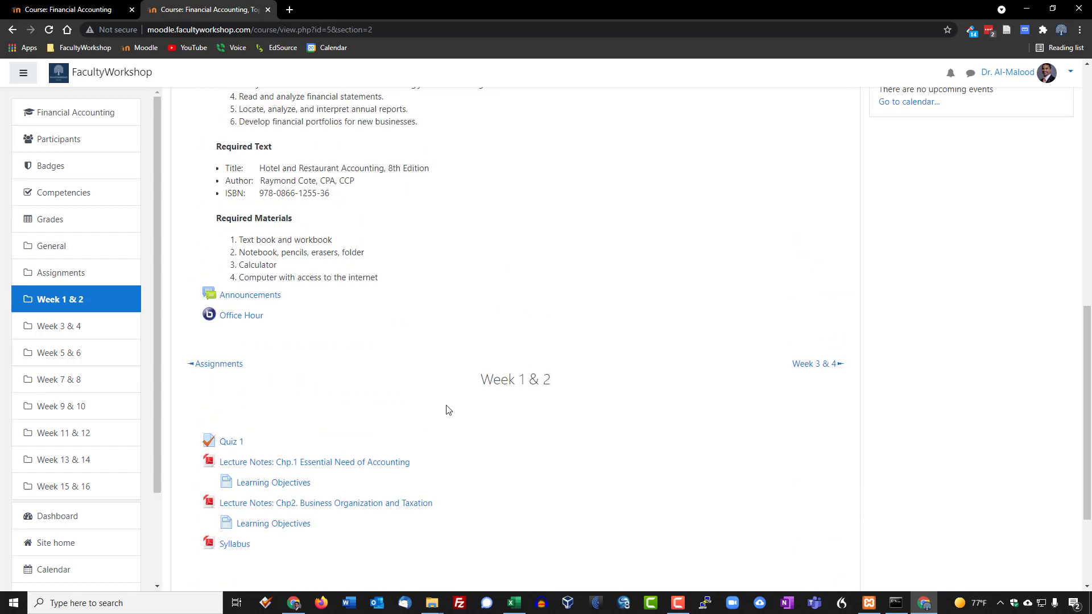
scroll(446, 408, "up", 1)
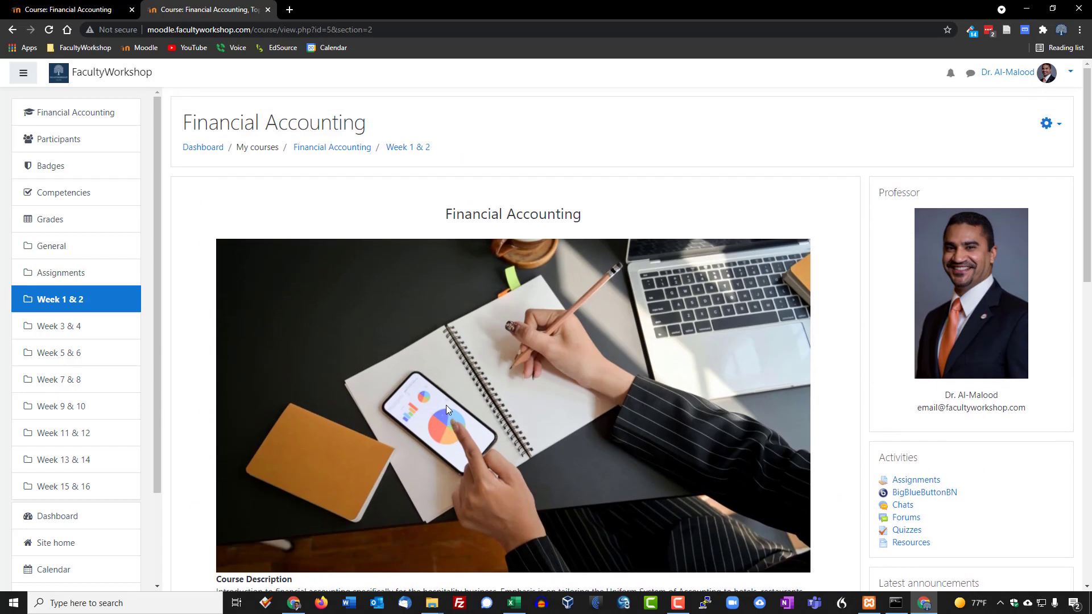
Step: Open the Financial Accounting course's Edit settings form, zoomed in for easier reading
left_click(1061, 129)
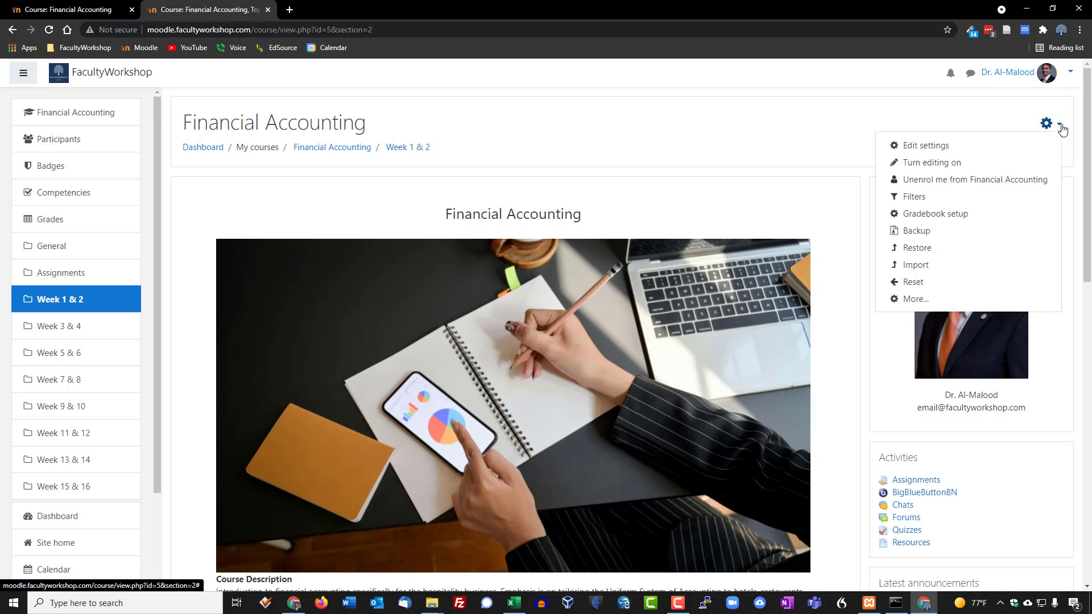
left_click(921, 147)
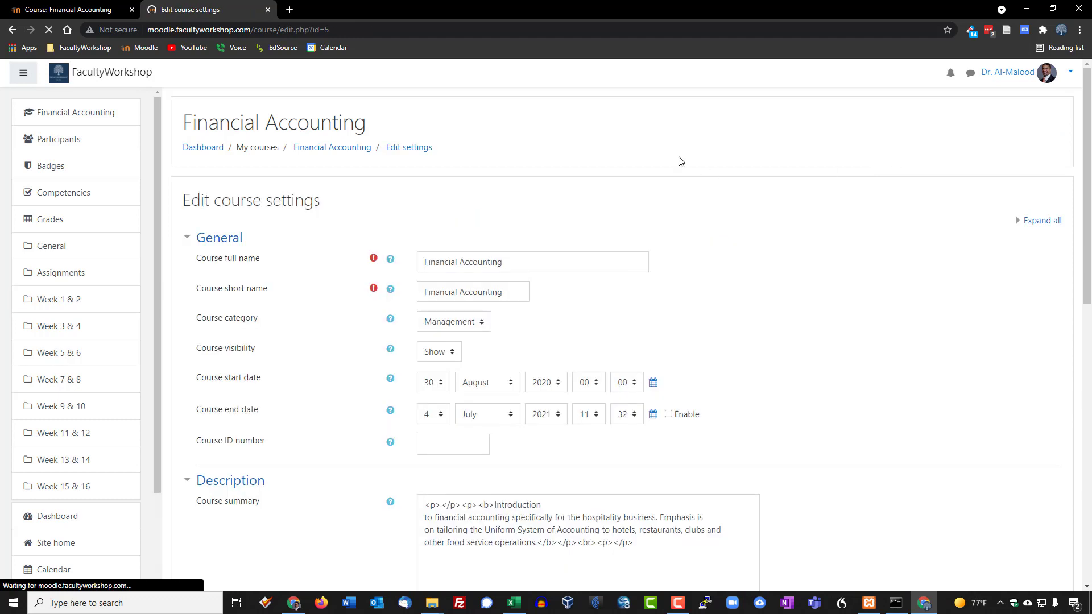
key("ctrl+plus")
scroll(680, 162, "down", 2)
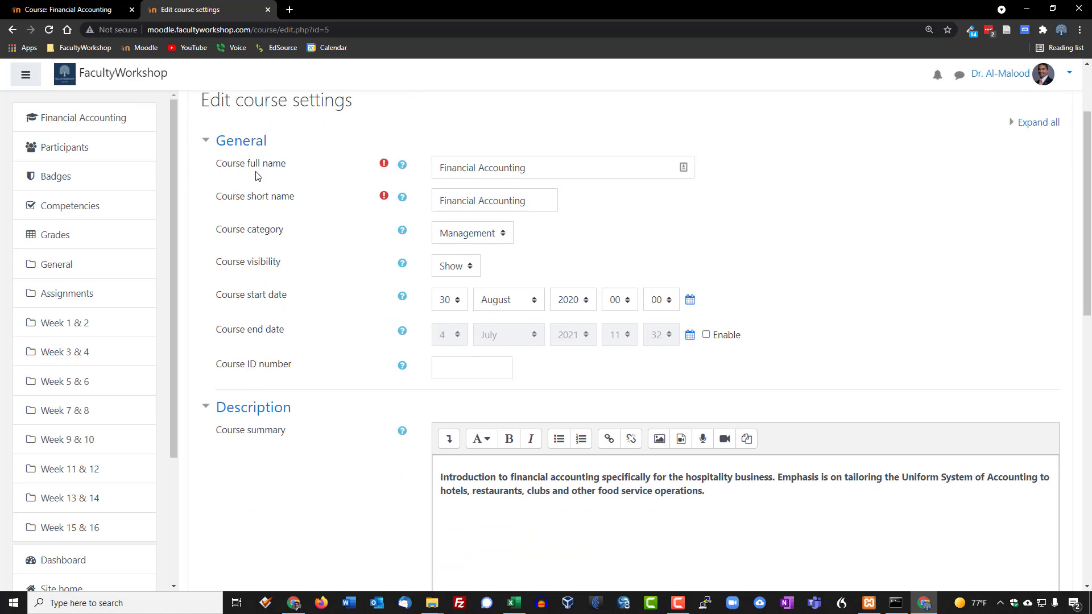
Step: Review the course full name, short name, summary and accountingbanner.jpg course image
left_click(528, 175)
left_click(524, 201)
scroll(623, 226, "down", 1)
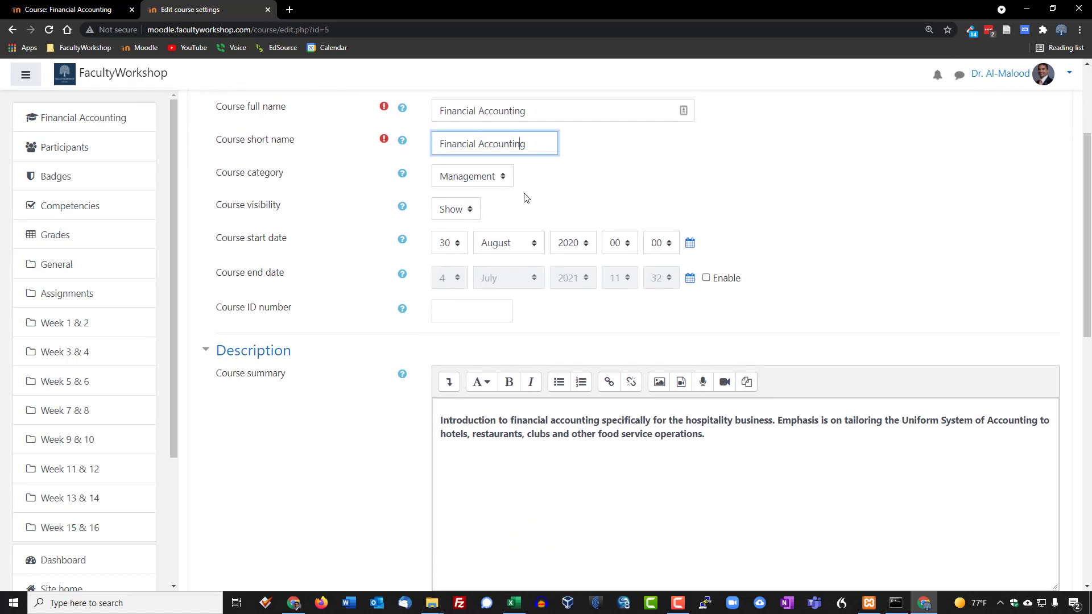
scroll(741, 188, "up", 1)
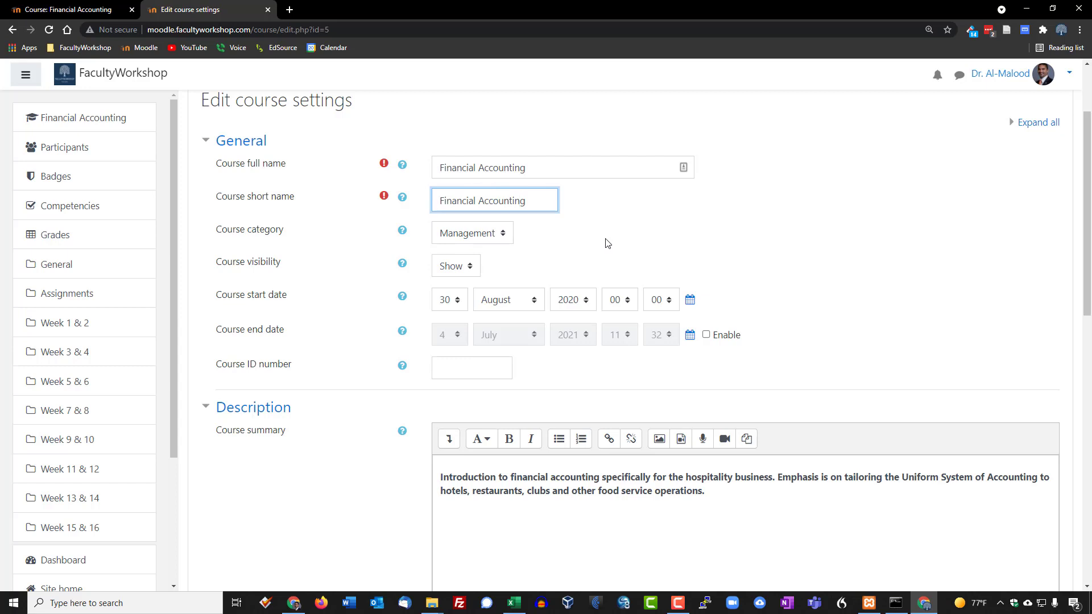
scroll(612, 245, "down", 4)
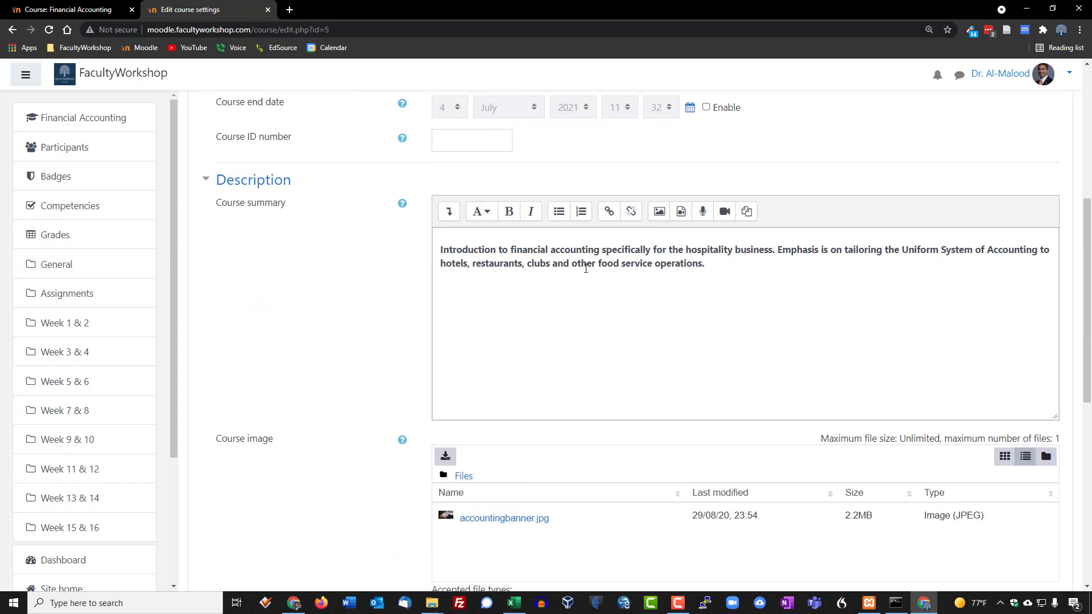
scroll(586, 267, "down", 4)
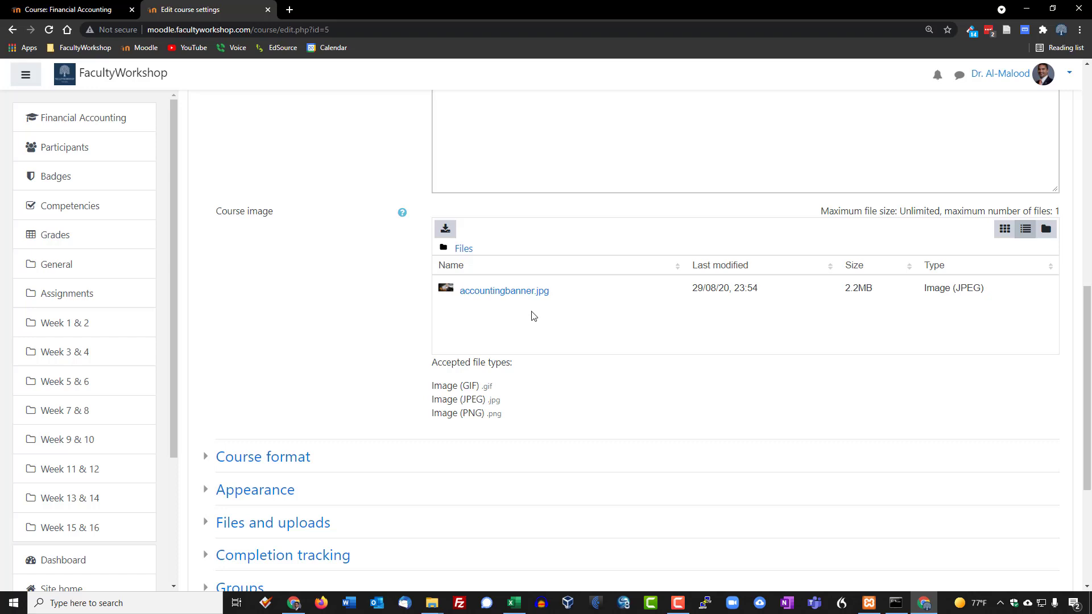
scroll(317, 266, "down", 4)
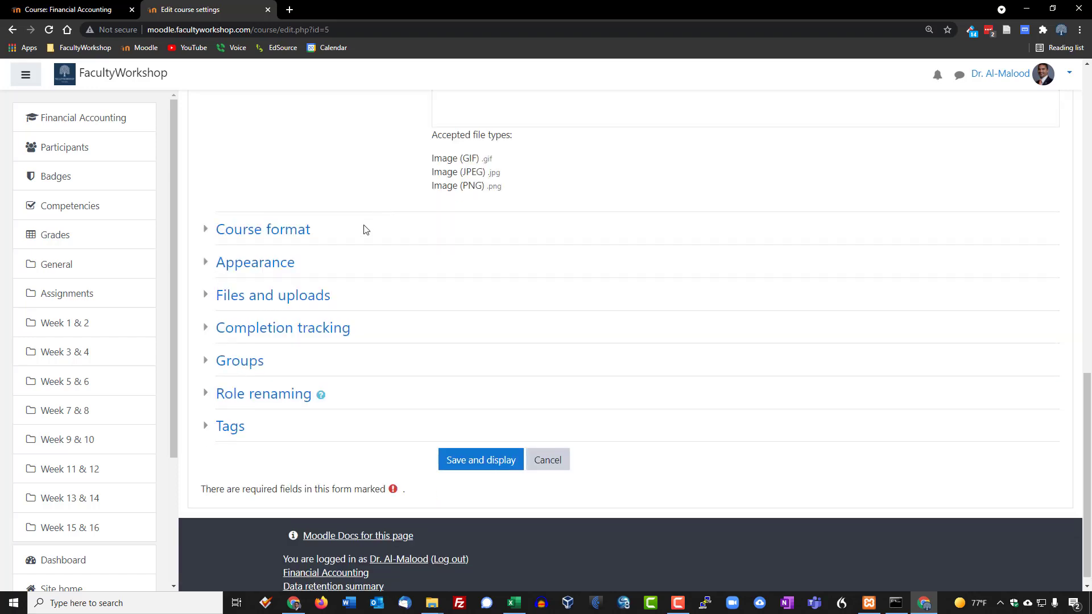
Step: Keep the course in Topics format and show all sections on one page
left_click(268, 233)
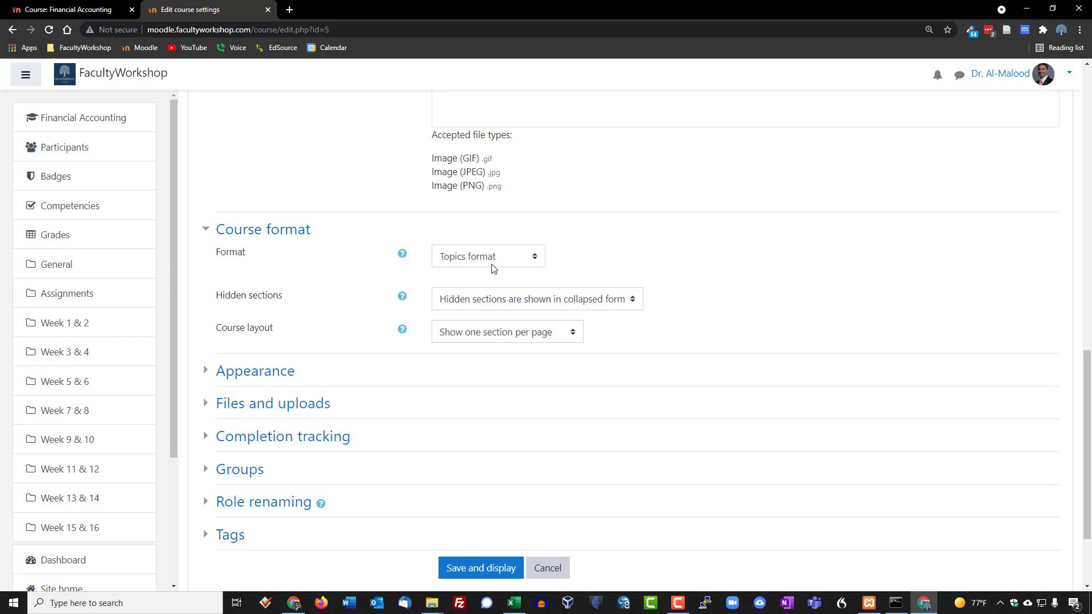
left_click(536, 261)
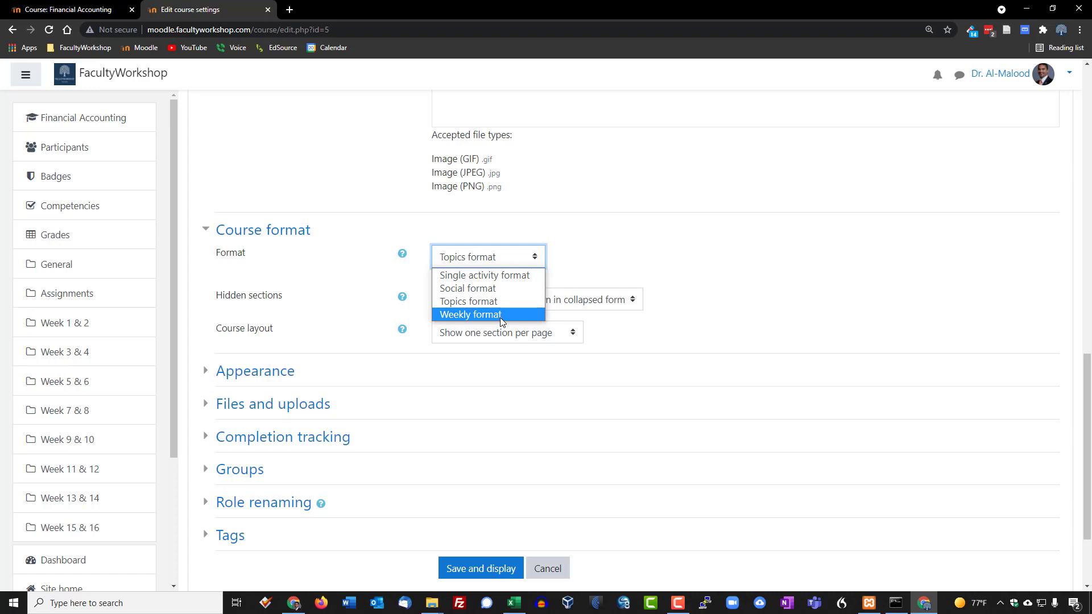
left_click(236, 341)
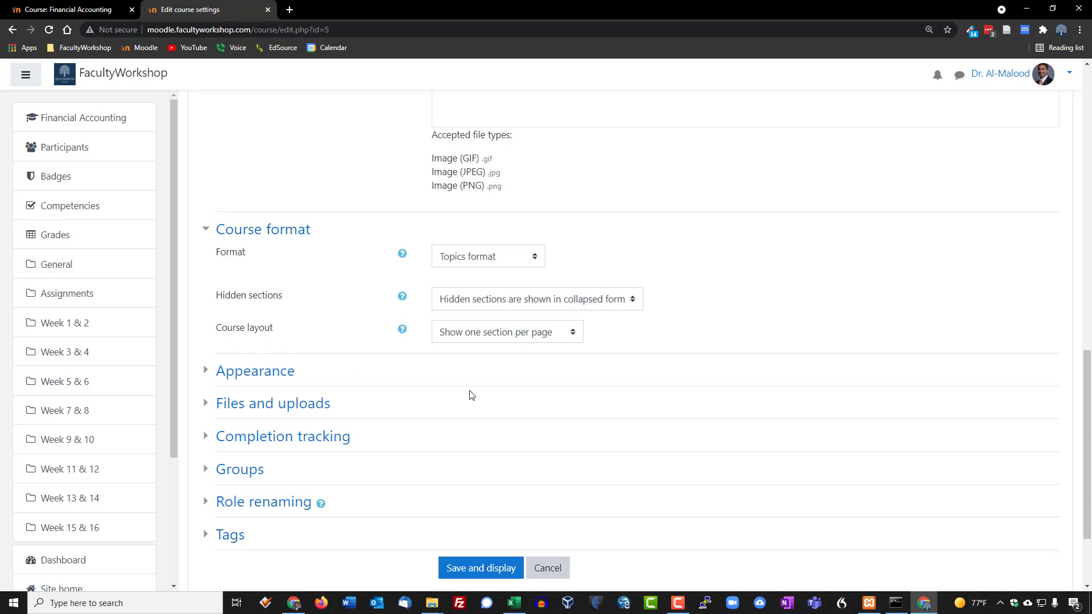
left_click(571, 336)
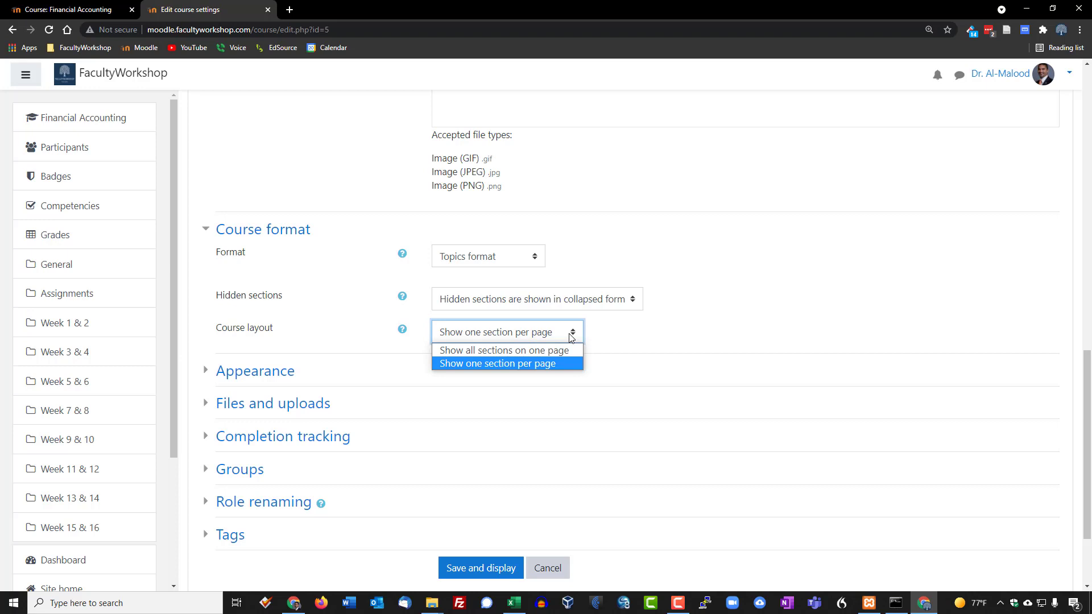
left_click(483, 351)
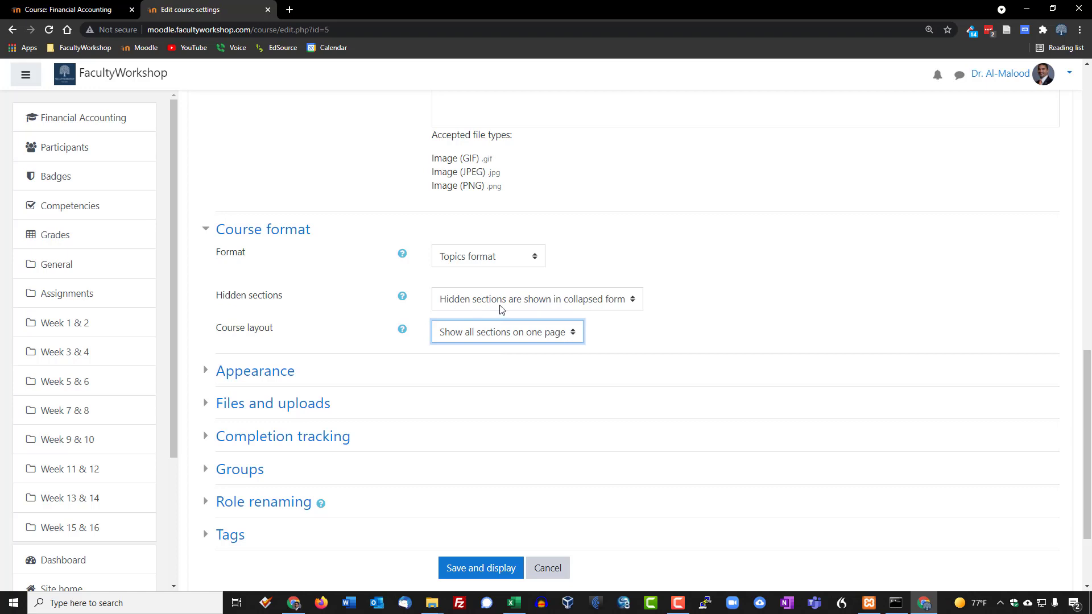
Step: Make hidden sections completely invisible and save the course settings
left_click(630, 306)
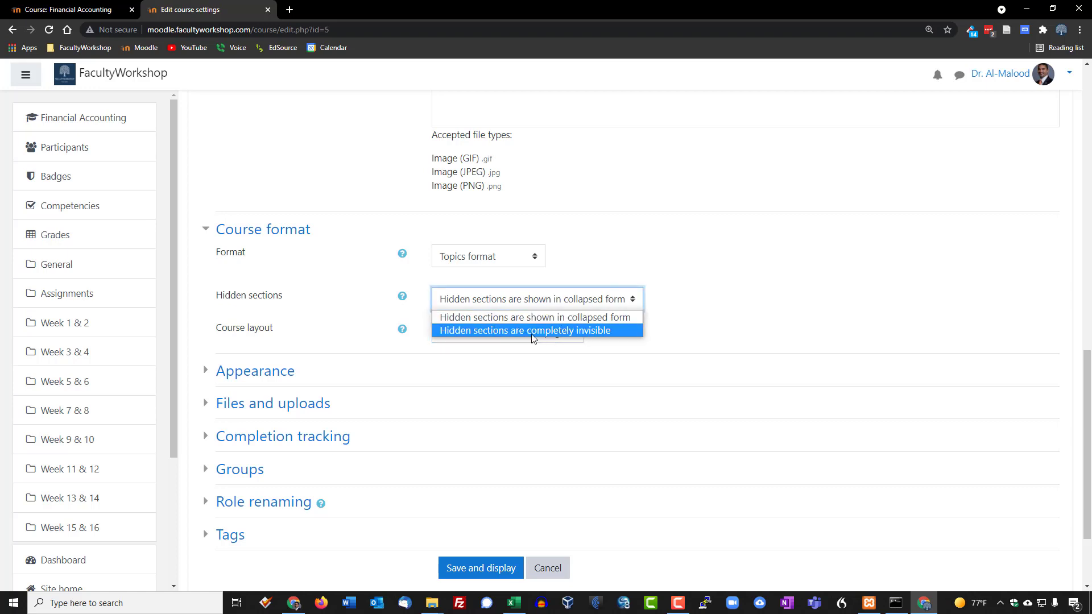
left_click(576, 332)
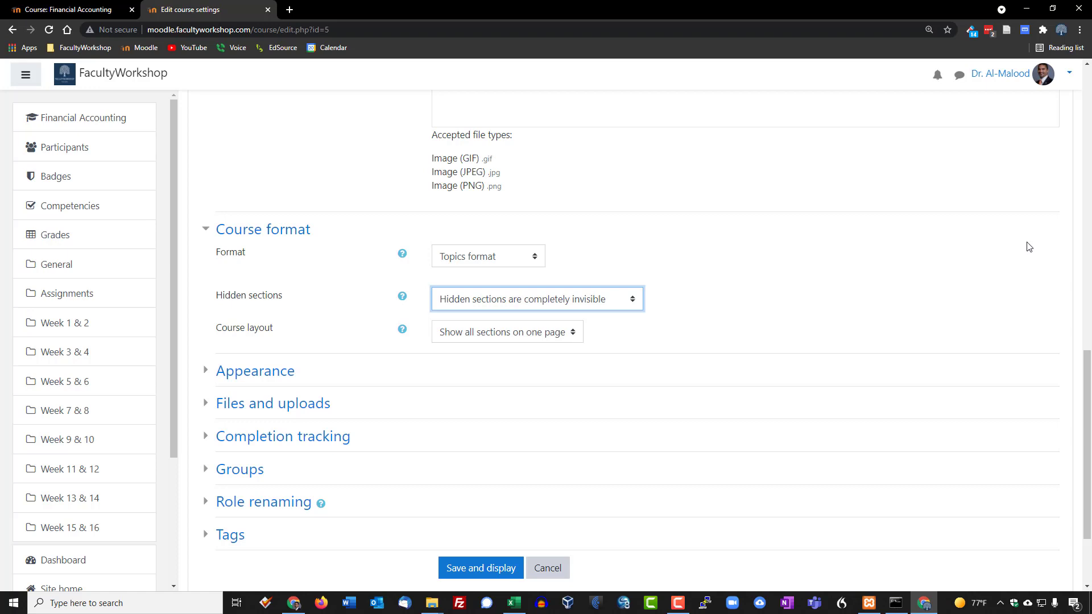
scroll(736, 416, "down", 2)
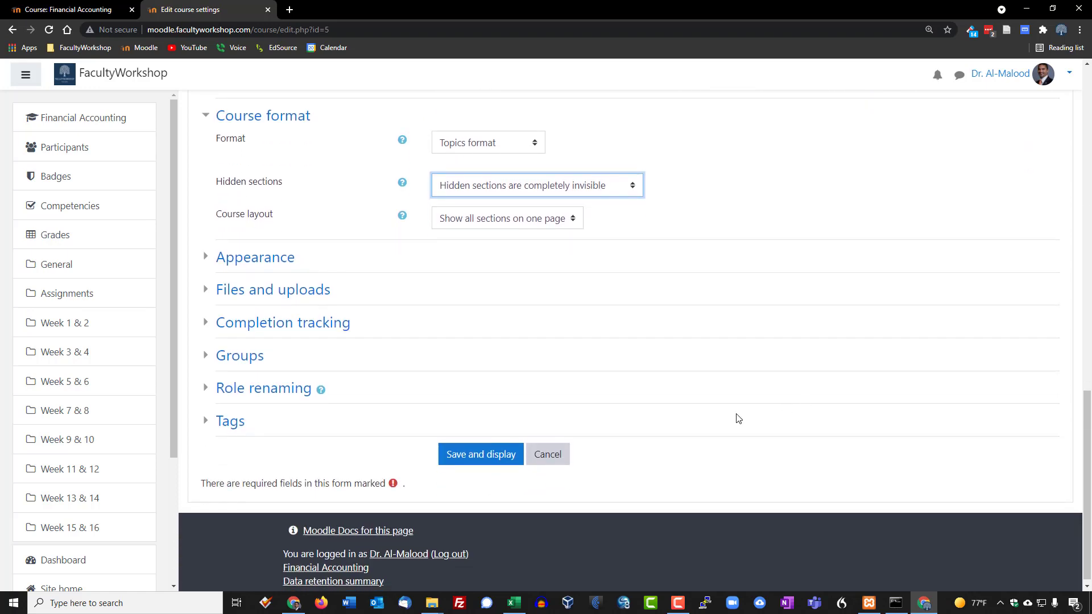
left_click(500, 455)
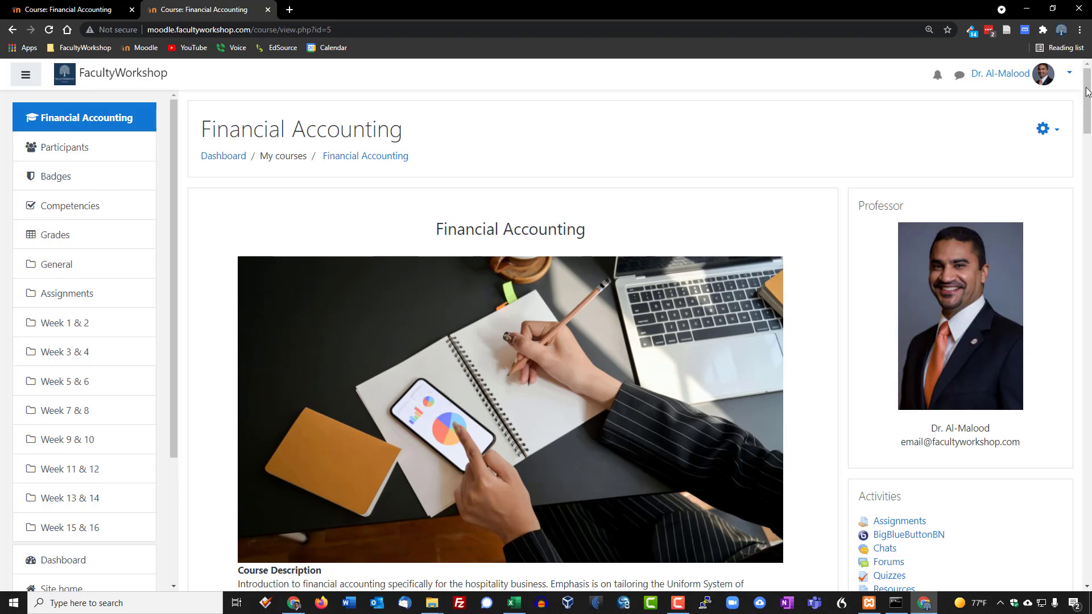
left_click_drag(1087, 91, 1088, 209)
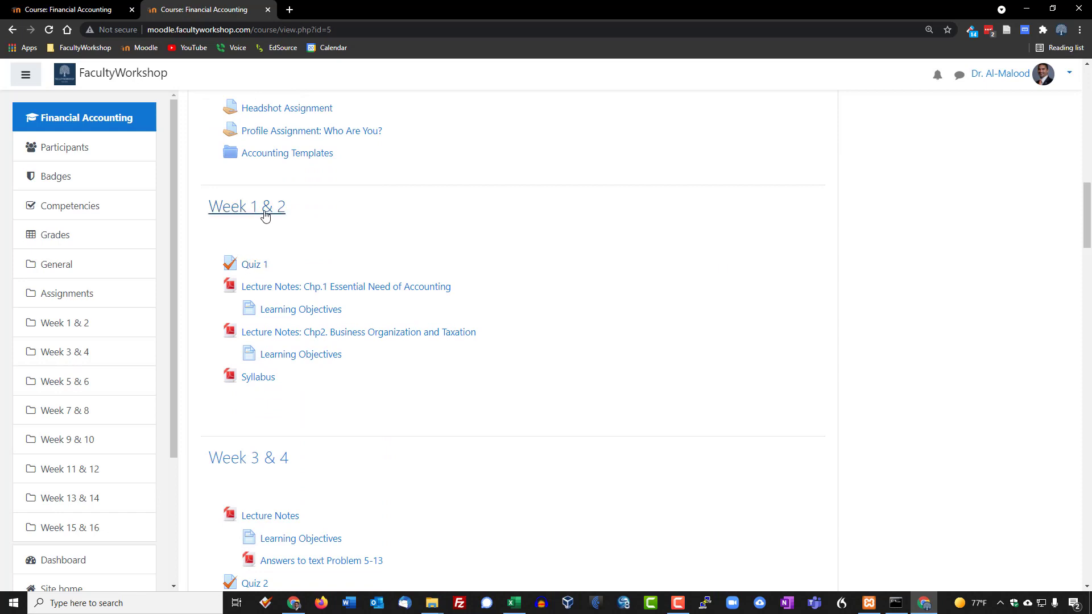
scroll(509, 257, "down", 3)
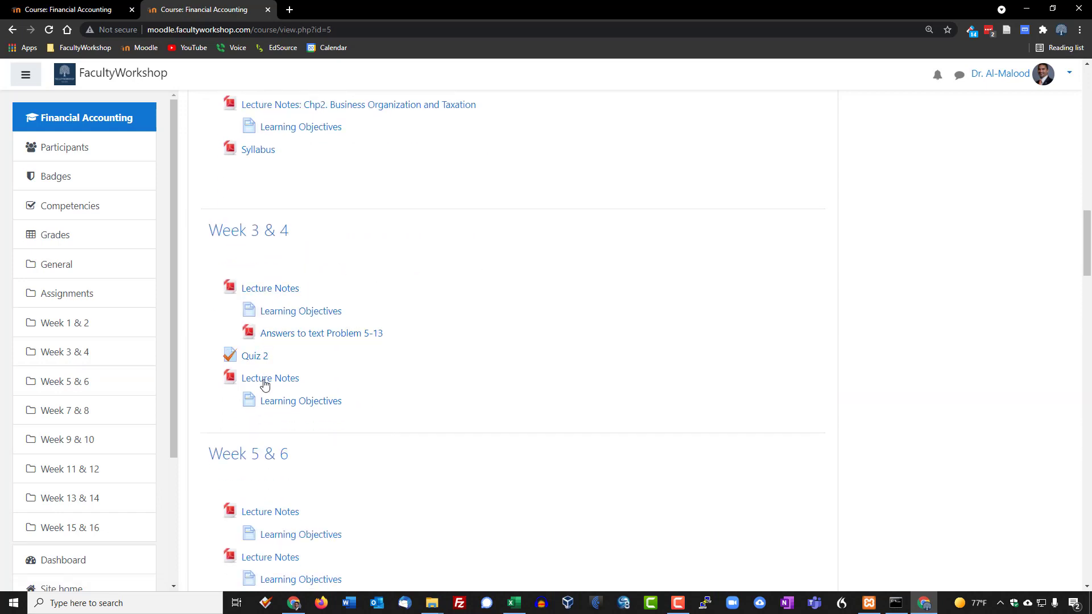
scroll(463, 325, "down", 4)
scroll(466, 326, "down", 7)
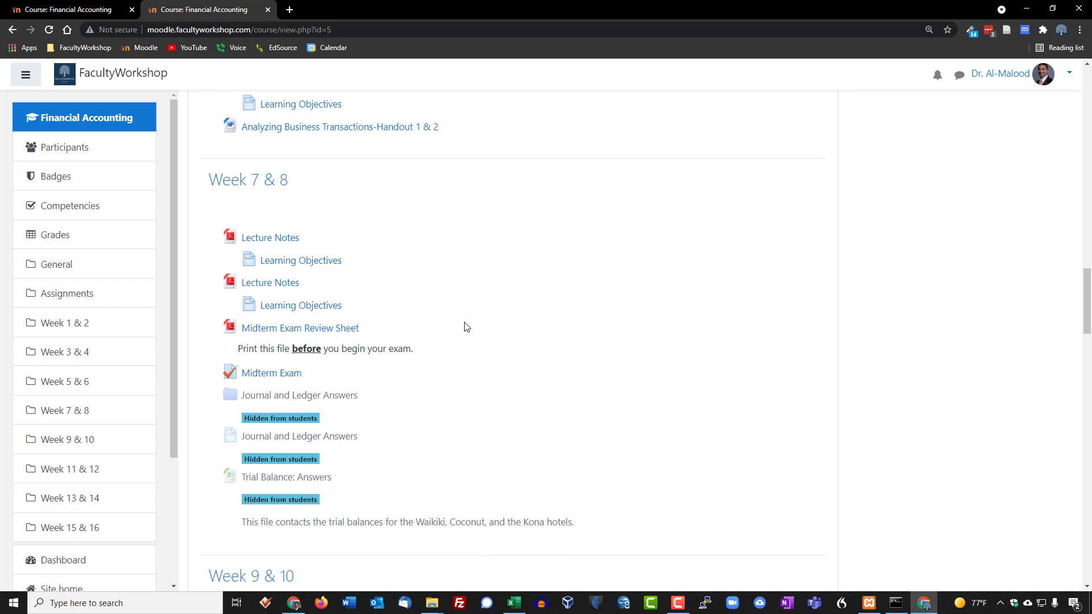
scroll(480, 312, "down", 10)
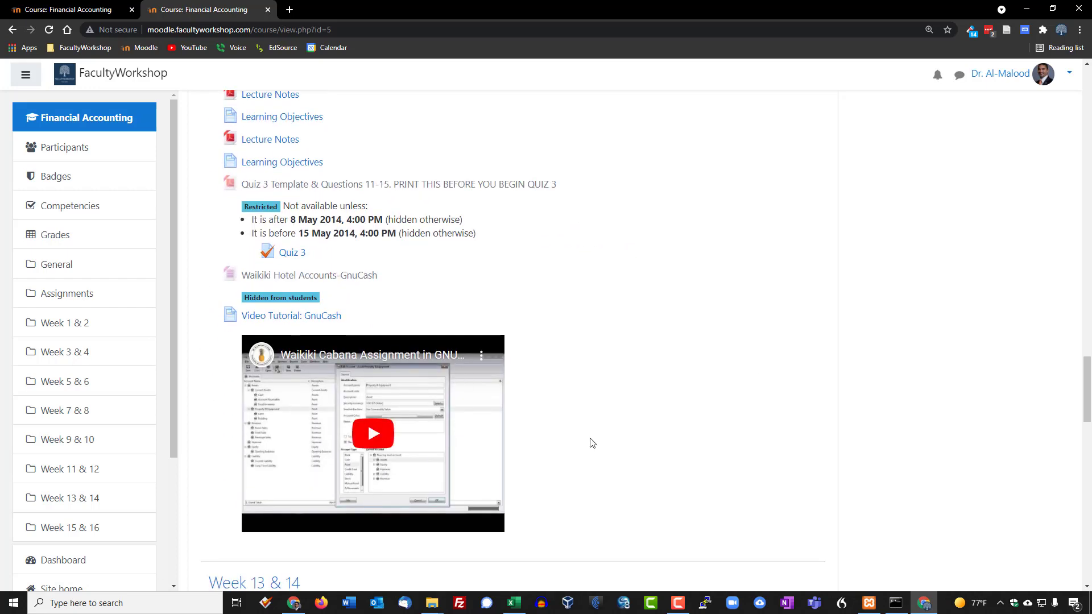
scroll(794, 375, "down", 3)
left_click_drag(1086, 398, 1086, 79)
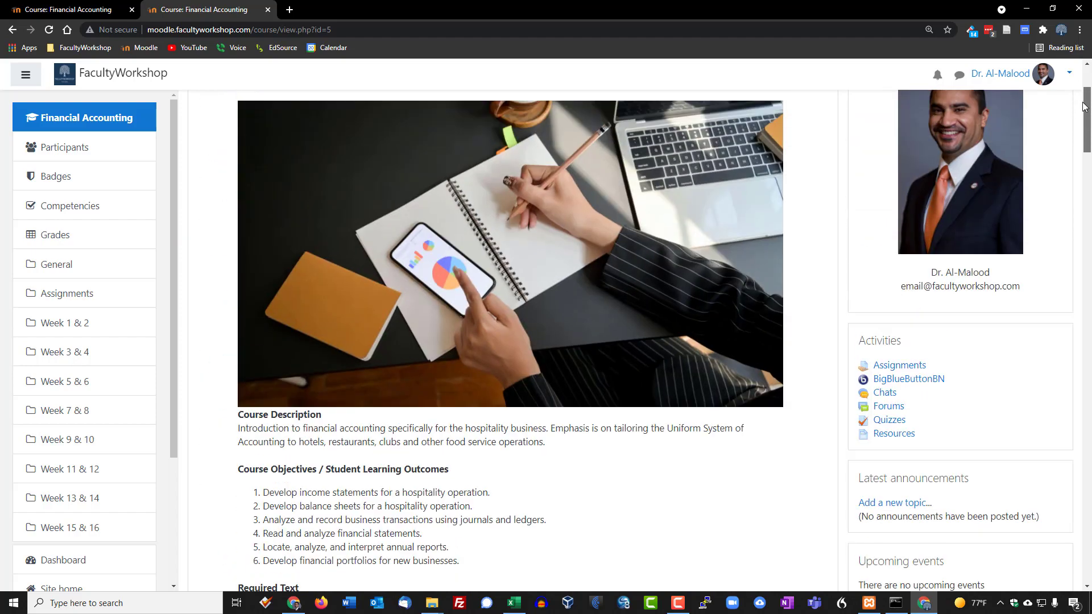
Step: Open the settings form of the local Financial Accounting course
left_click(75, 6)
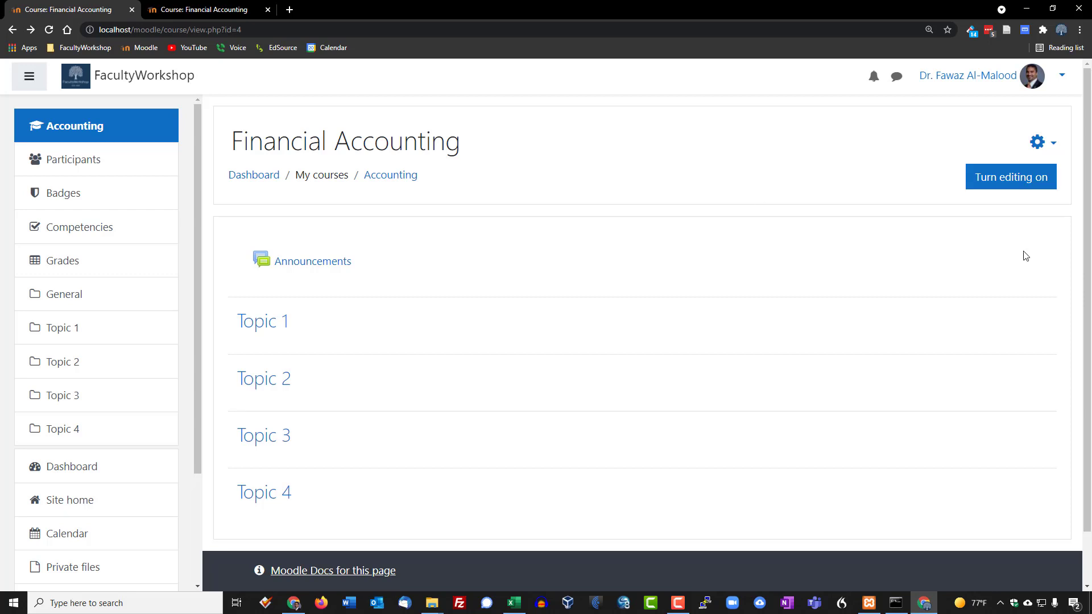
left_click(1053, 147)
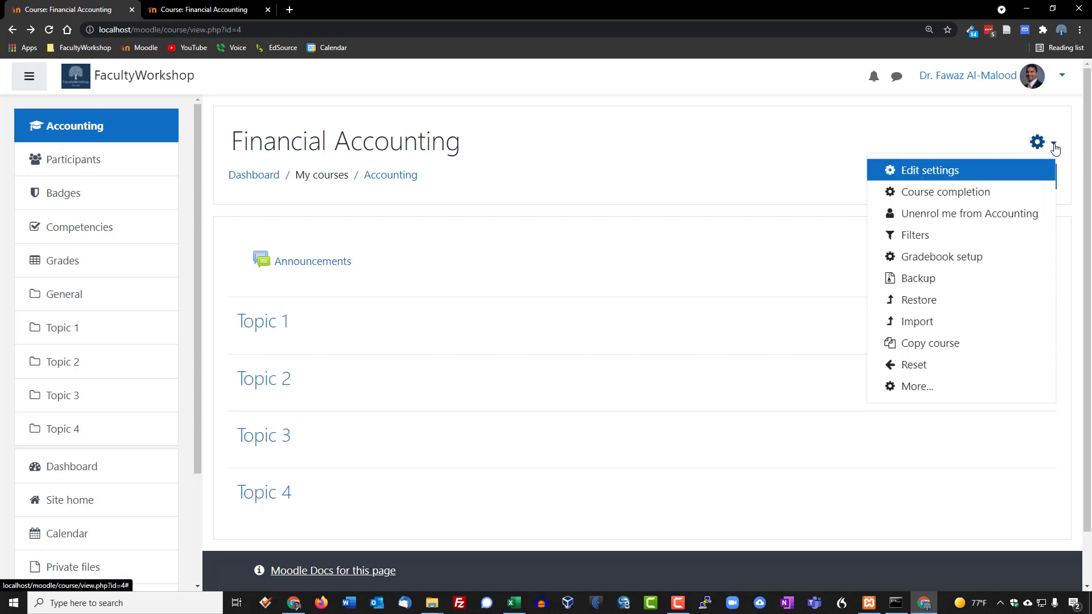
left_click(928, 171)
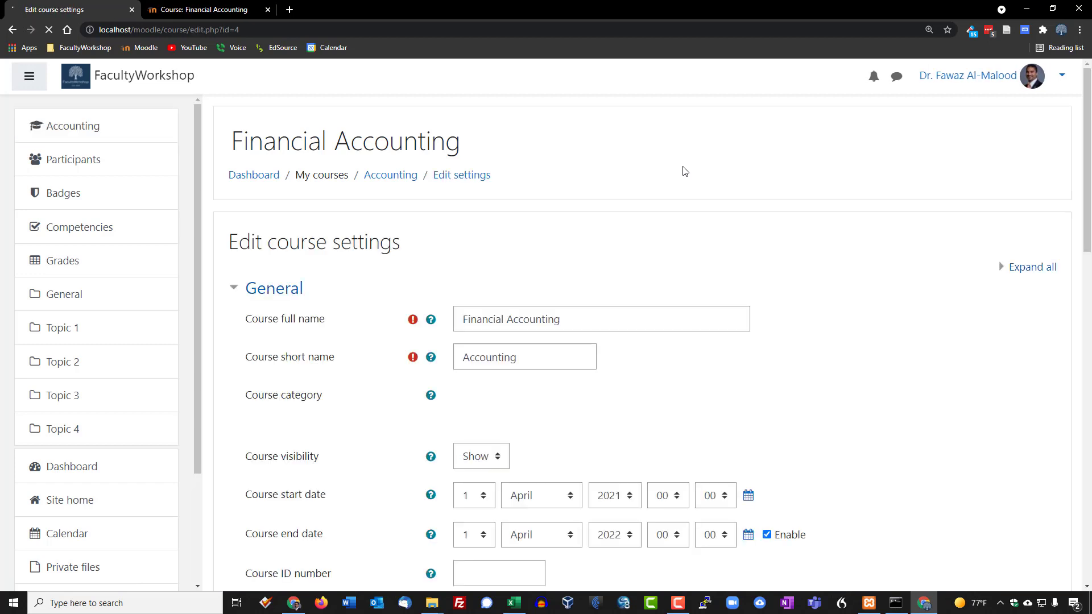
scroll(721, 176, "down", 2)
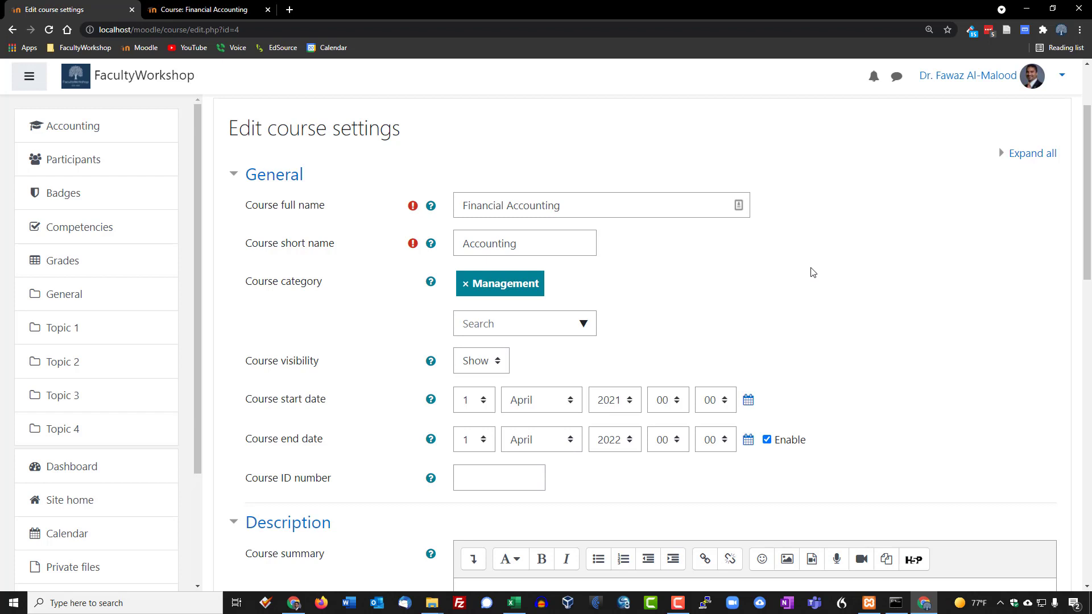
scroll(813, 271, "down", 2)
scroll(740, 188, "down", 1)
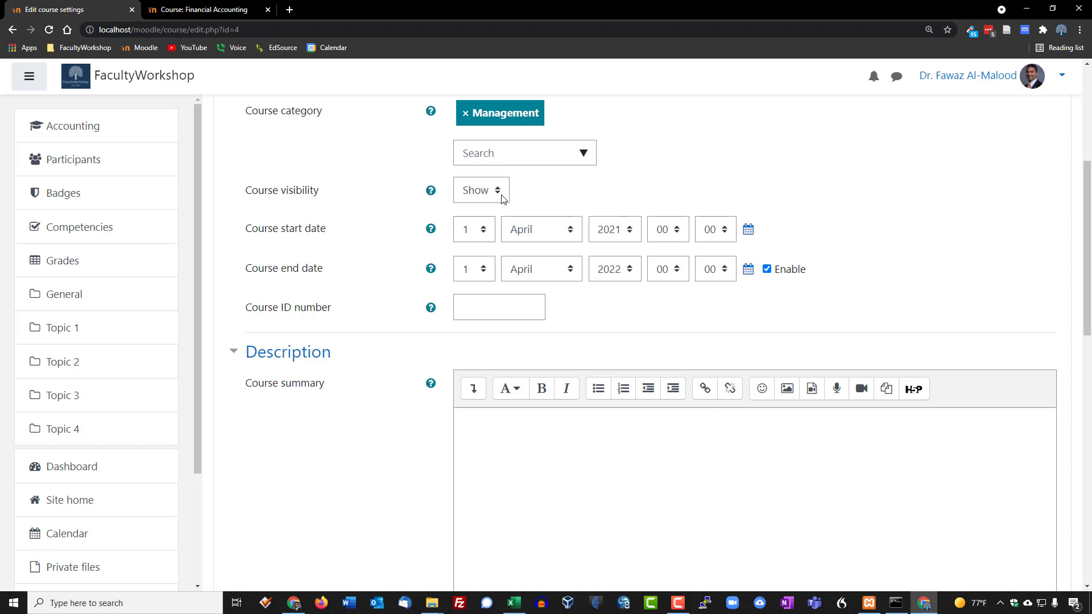
Step: Leave Course visibility set to Show
left_click(502, 196)
left_click(498, 210)
left_click(502, 192)
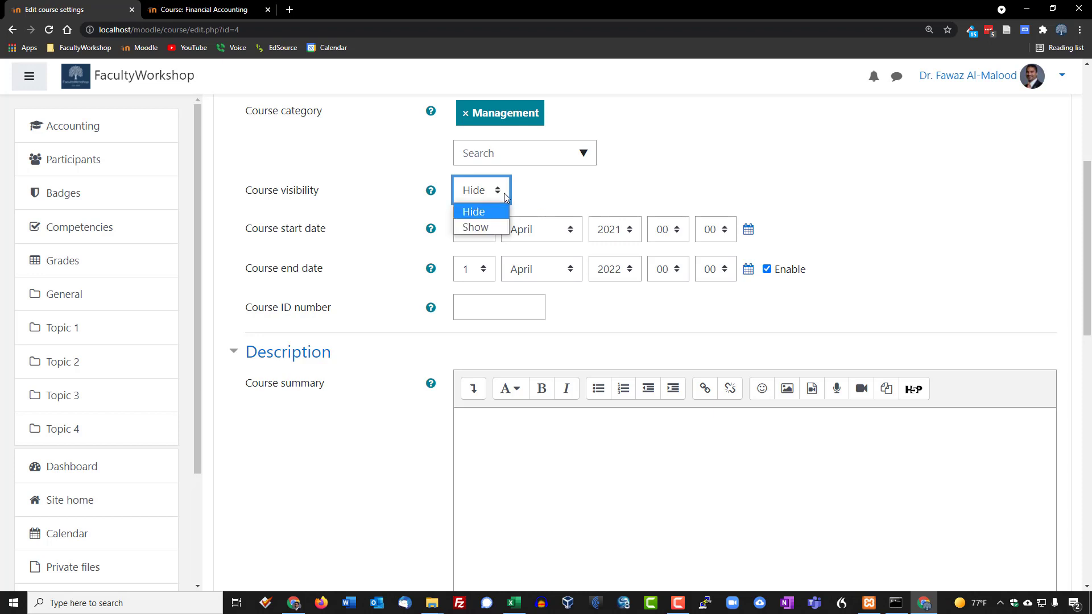
left_click(484, 228)
scroll(773, 163, "down", 1)
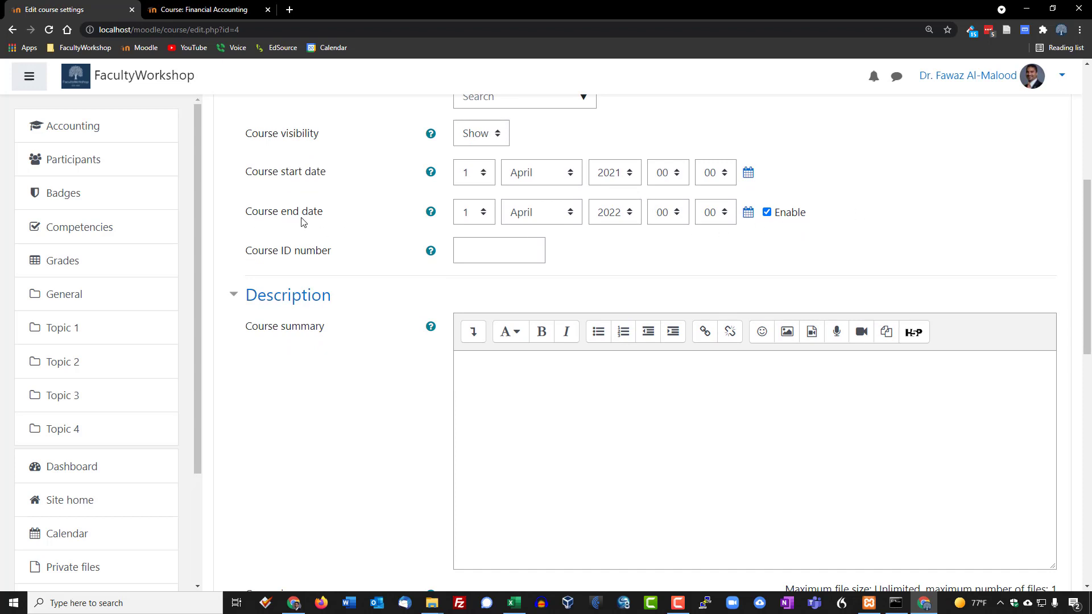
Step: Disable the course end date, keeping the 1 April 2021 start date
left_click(766, 213)
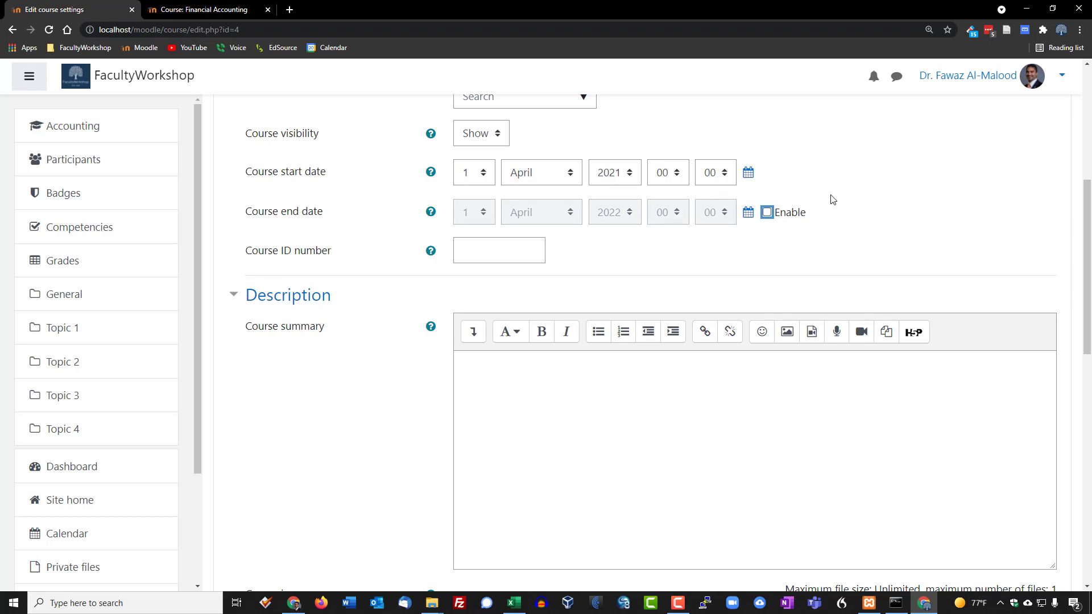
scroll(831, 199, "down", 1)
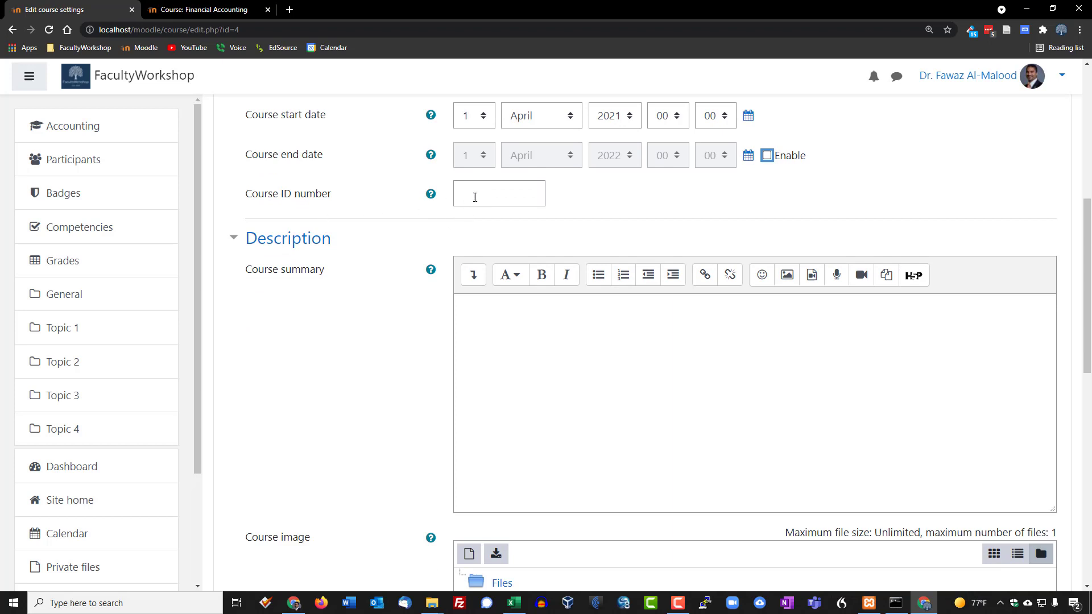
left_click(474, 198)
left_click(639, 205)
Step: Paste the financial accounting for hospitality description into the summary and make it bold
scroll(639, 207, "down", 1)
scroll(574, 204, "down", 1)
left_click(532, 187)
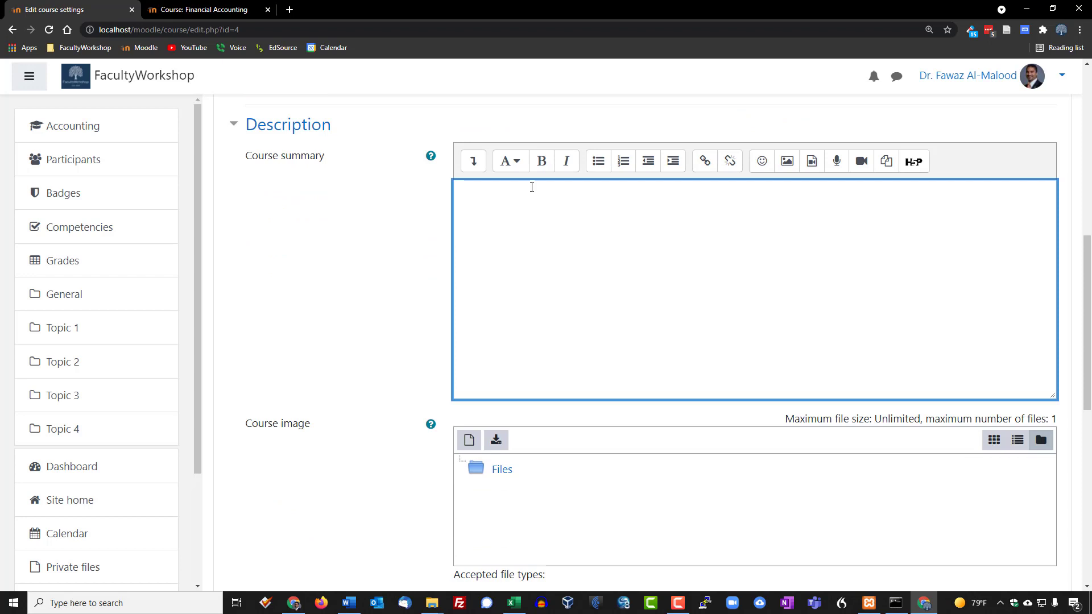
type("Financial accounting specific to hospitality businesses. Emphasis on: bookkeeping, financial statements development and analysis, and tailoring the Uniform System of Accounting to hotels, restaurants, clubs and other food service operations.")
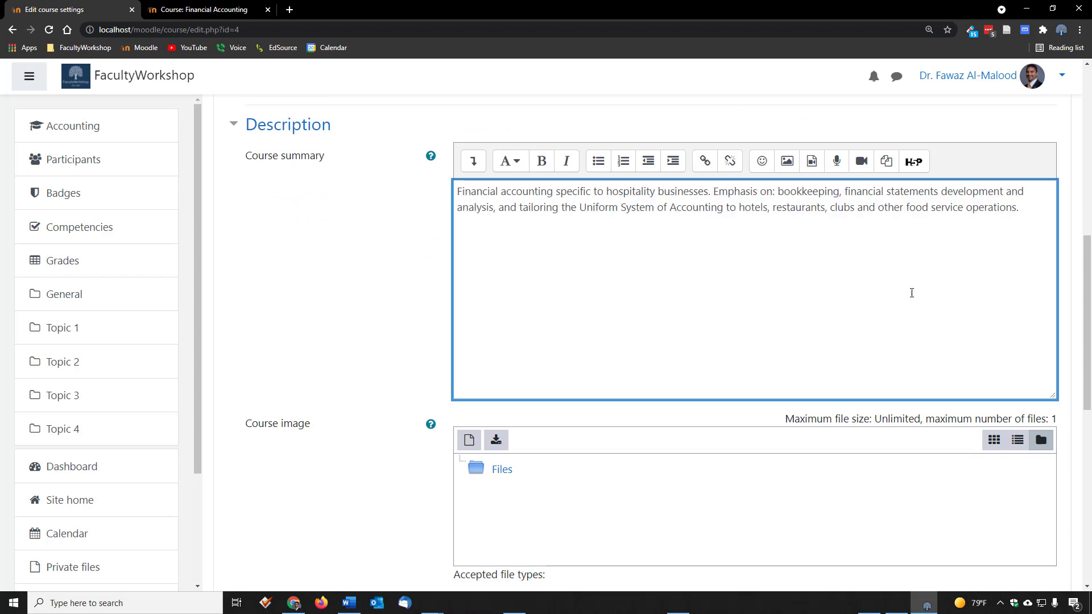
key("ctrl+a")
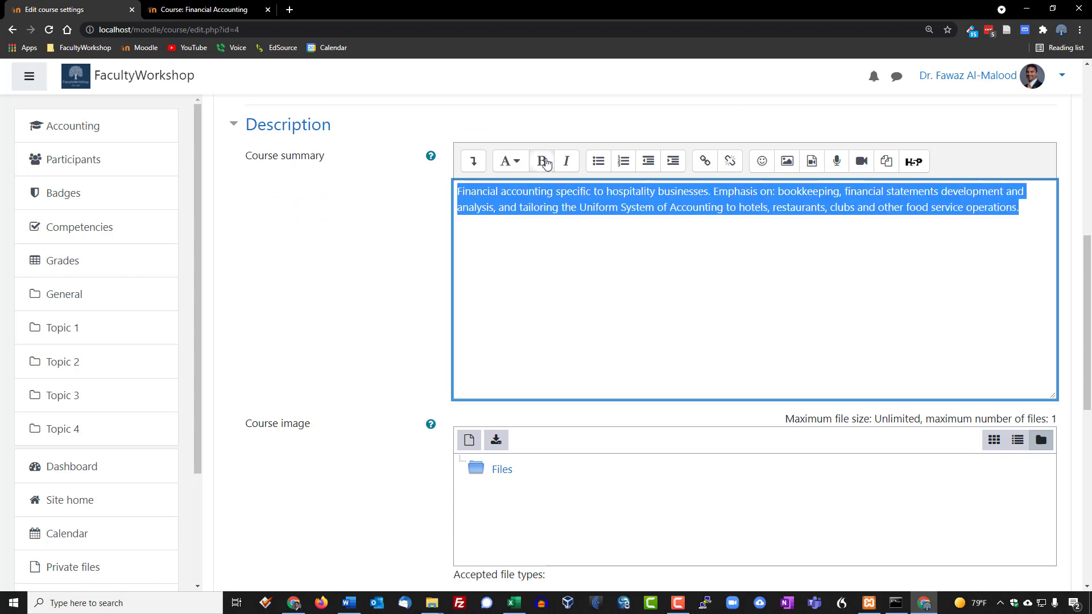
left_click(541, 161)
left_click(535, 249)
scroll(244, 318, "down", 2)
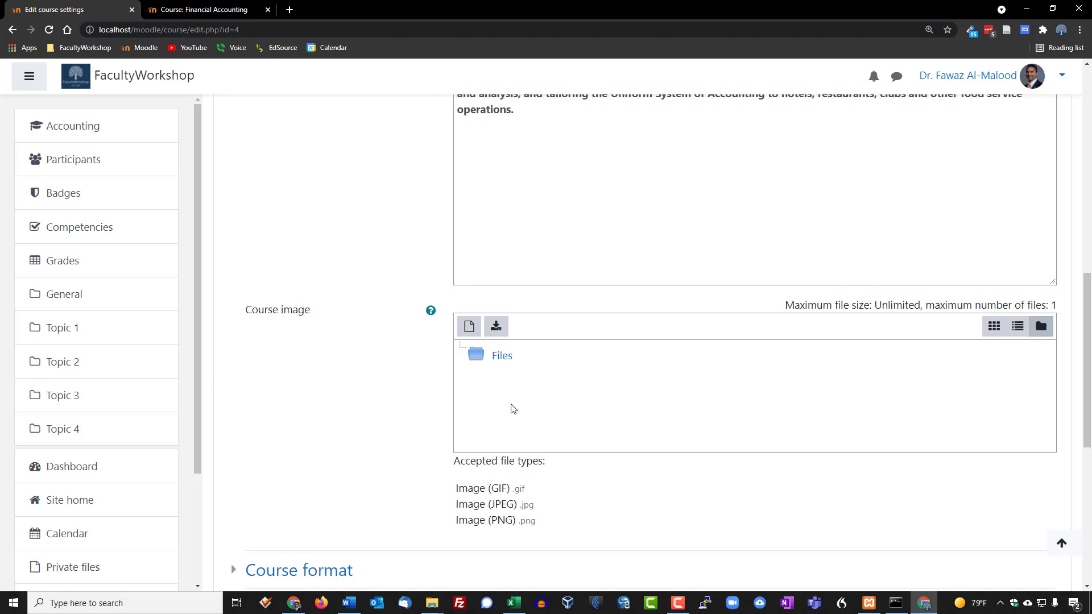
Step: Attach accountingbanner.jpg from Private files > Accounting > Images as the course image
left_click(469, 326)
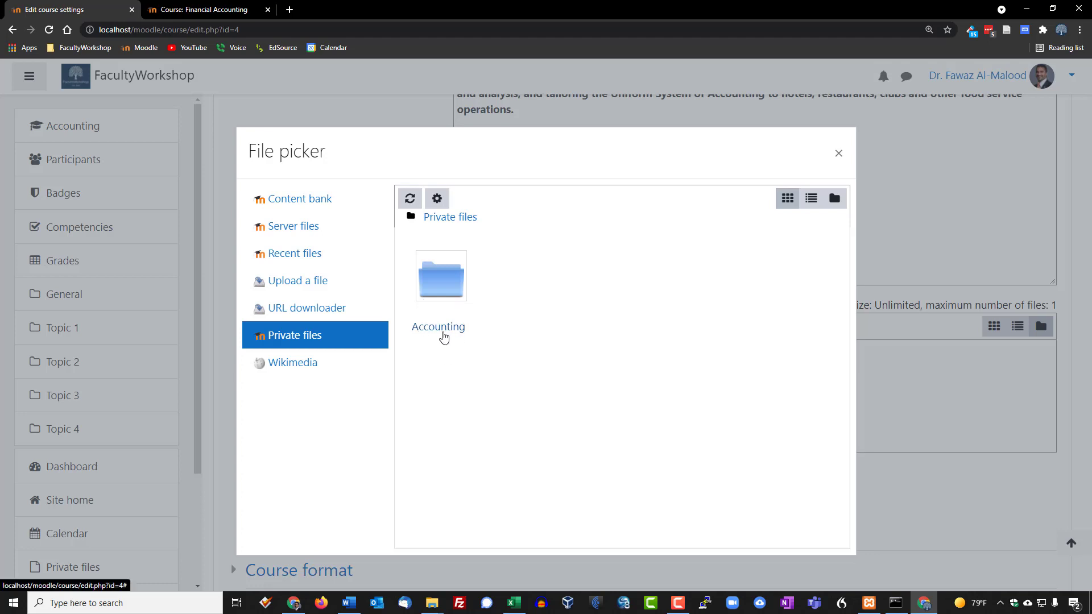
left_click(446, 286)
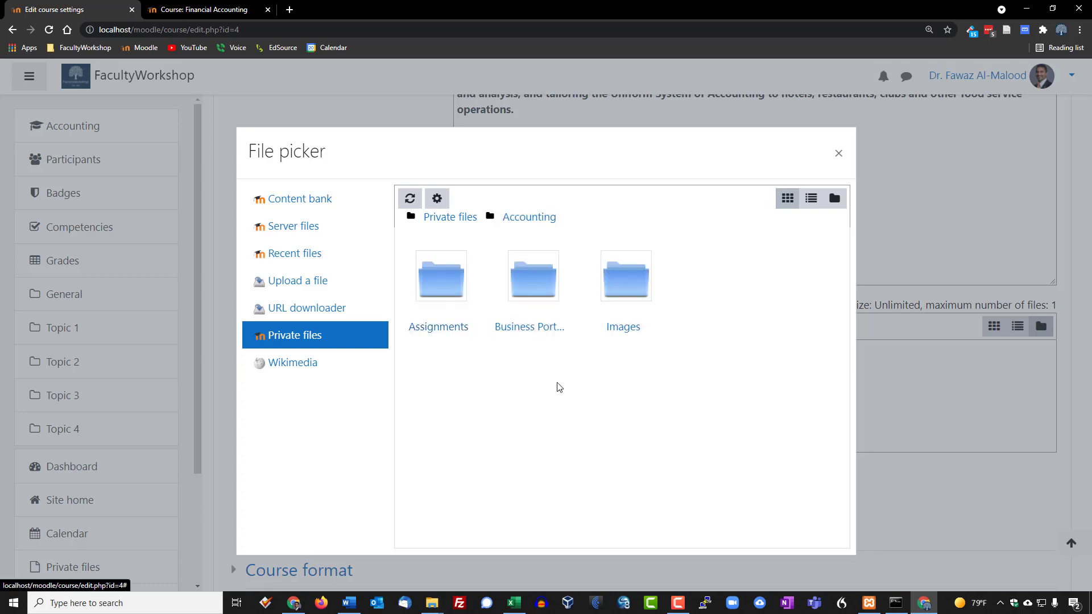
left_click(617, 280)
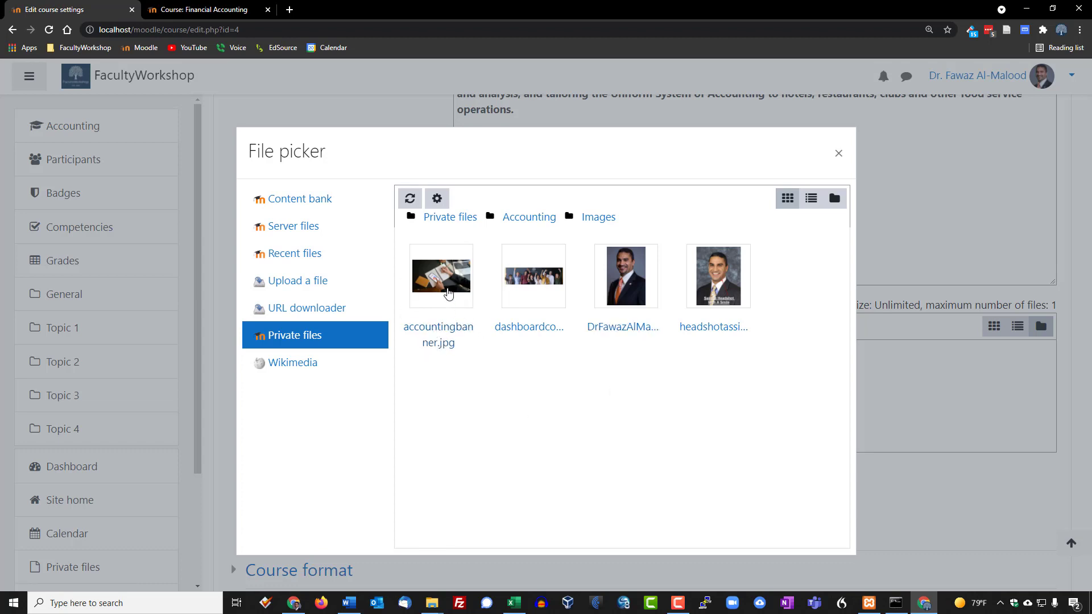
left_click(452, 278)
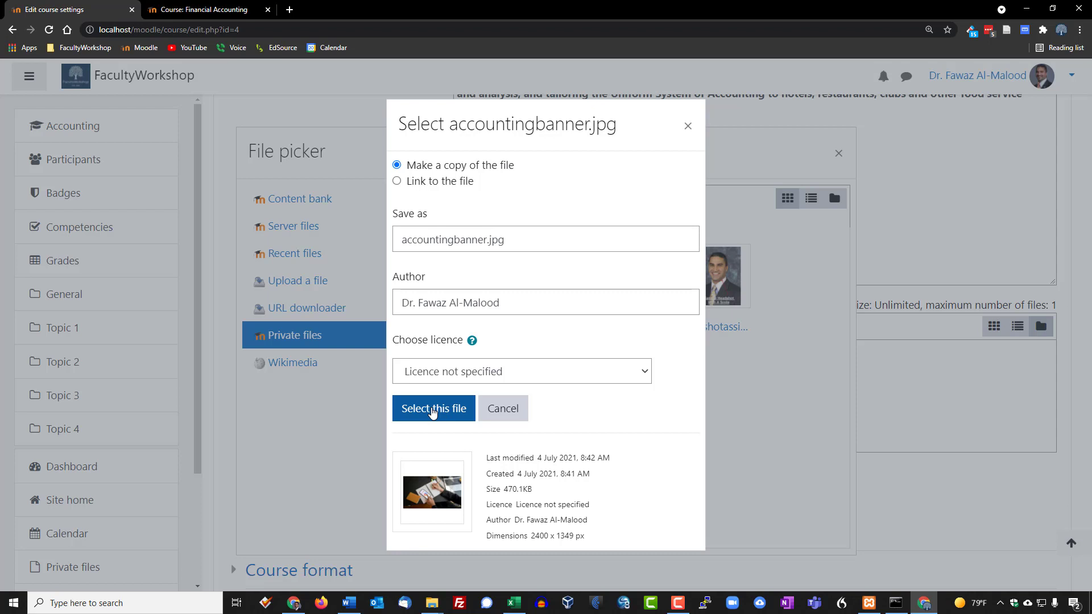
left_click(433, 410)
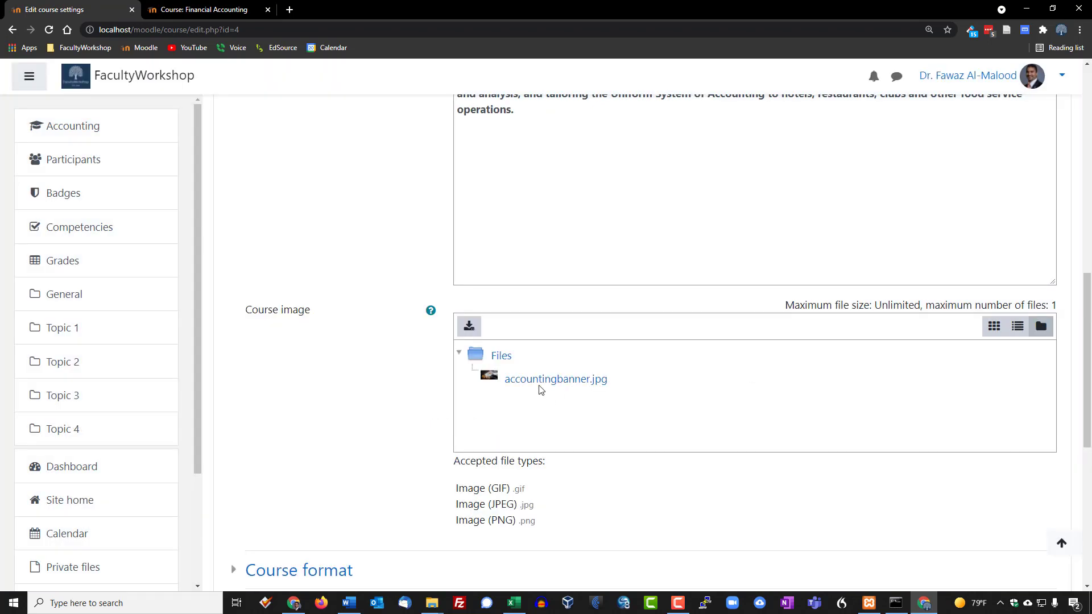
Step: Expand Course format, confirming Topics format with all sections on one page
scroll(704, 424, "down", 5)
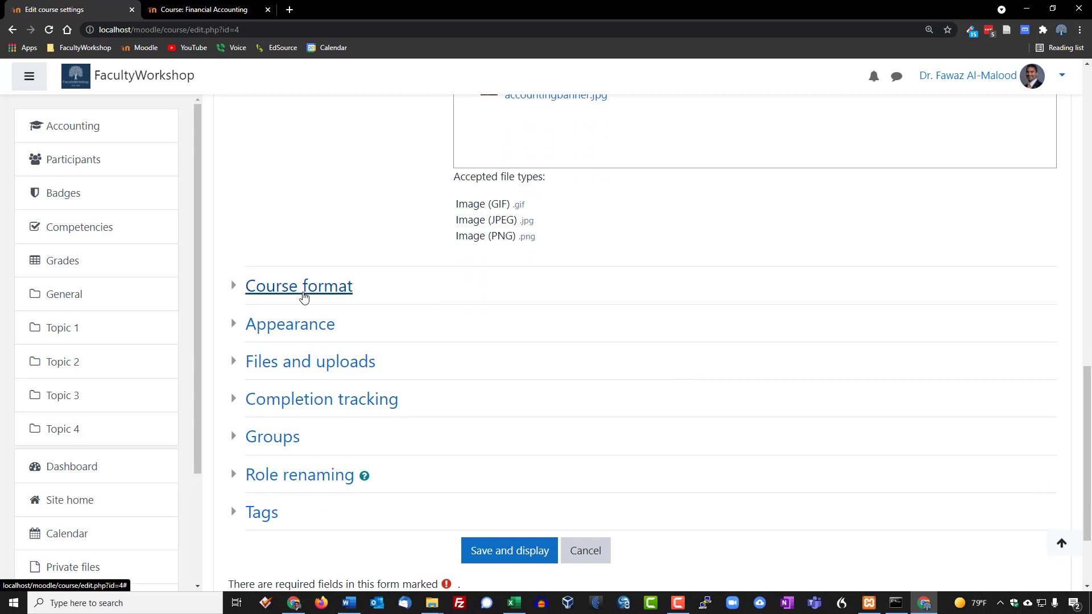
left_click(300, 292)
scroll(710, 268, "down", 1)
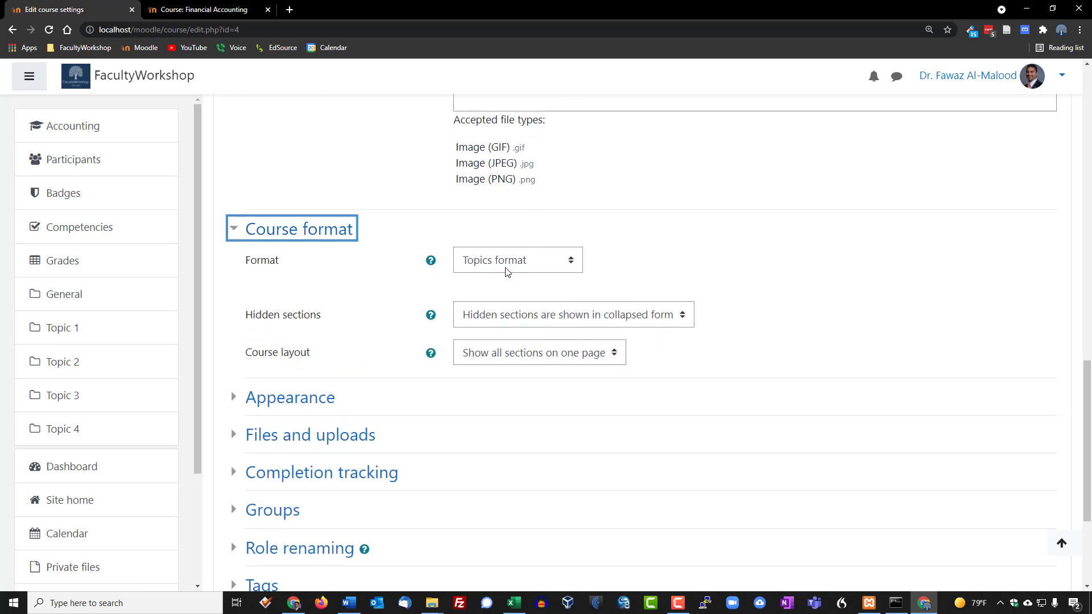
scroll(760, 265, "down", 1)
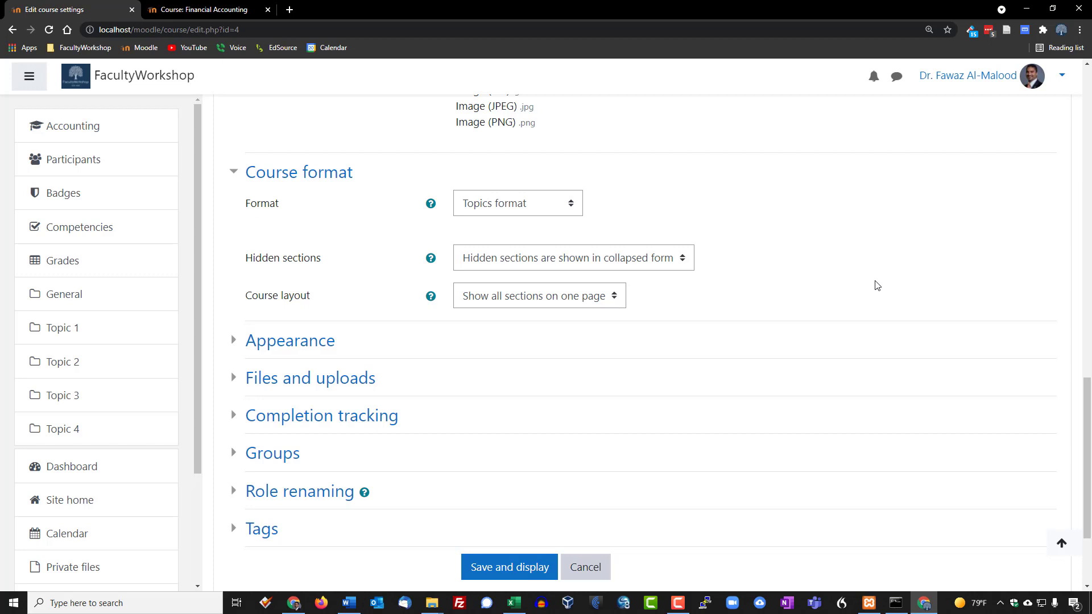
scroll(882, 229, "down", 2)
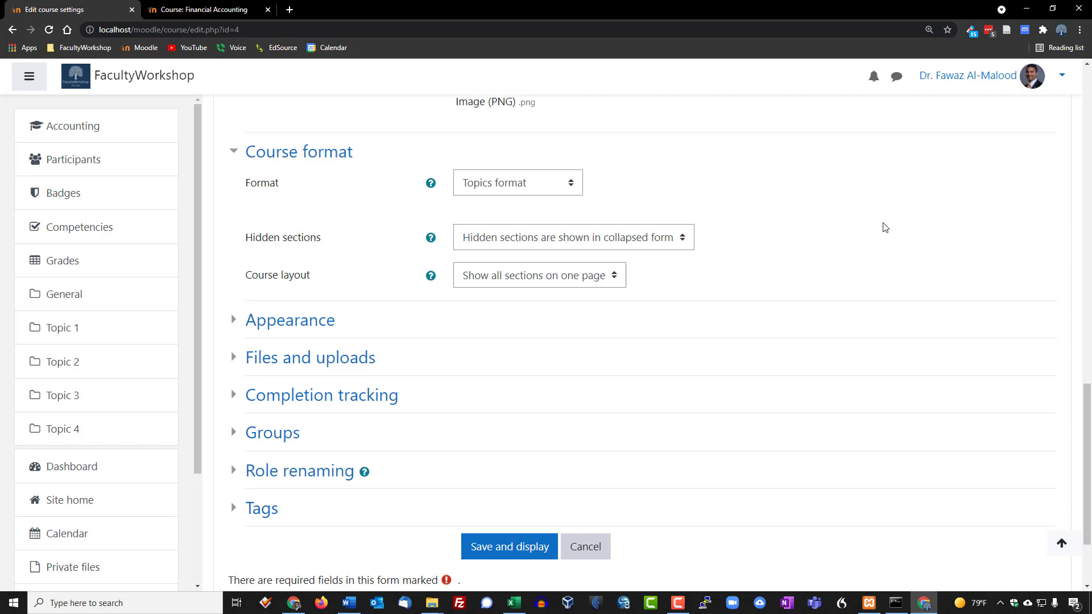
Step: Set the number of announcements to 3 in the Appearance settings
left_click(306, 229)
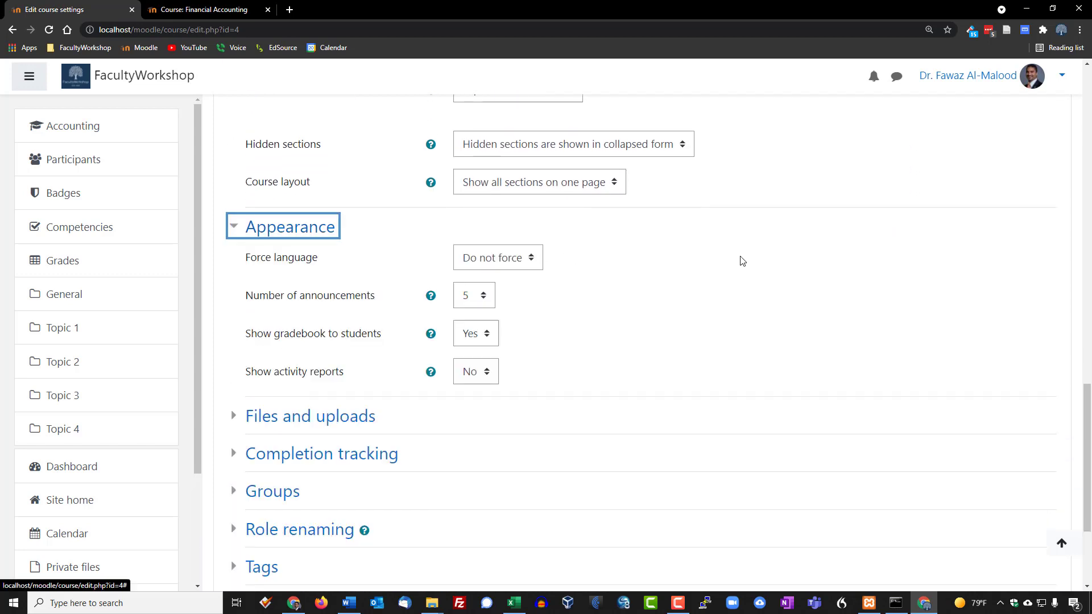
scroll(741, 259, "down", 1)
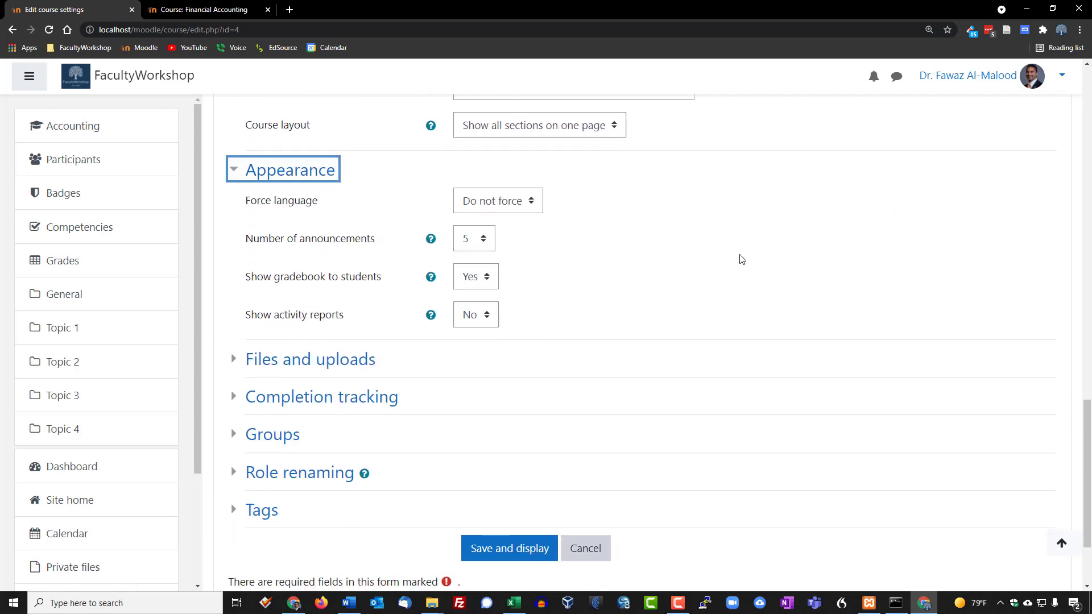
left_click(486, 242)
left_click(477, 306)
left_click(592, 264)
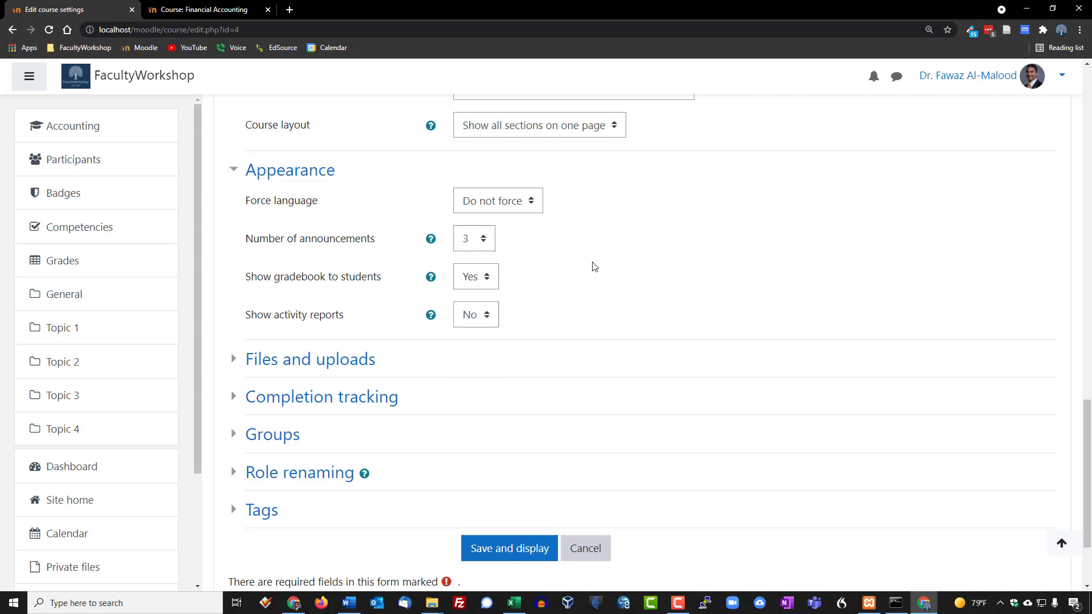
Step: Set Show activity reports to Yes and read its help explanation
left_click(492, 324)
left_click(487, 351)
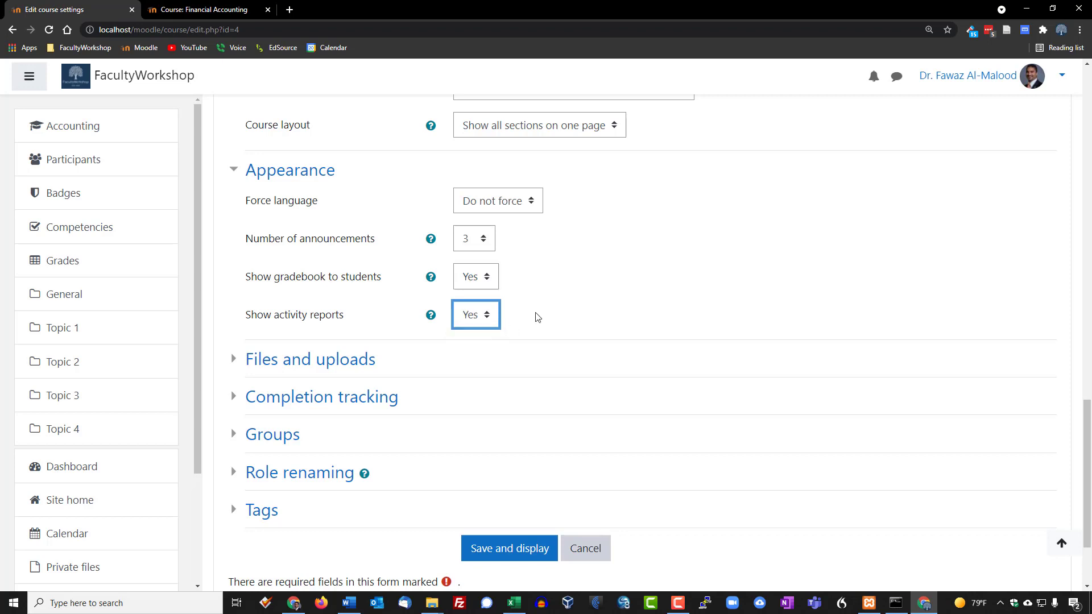
left_click(537, 317)
left_click(430, 314)
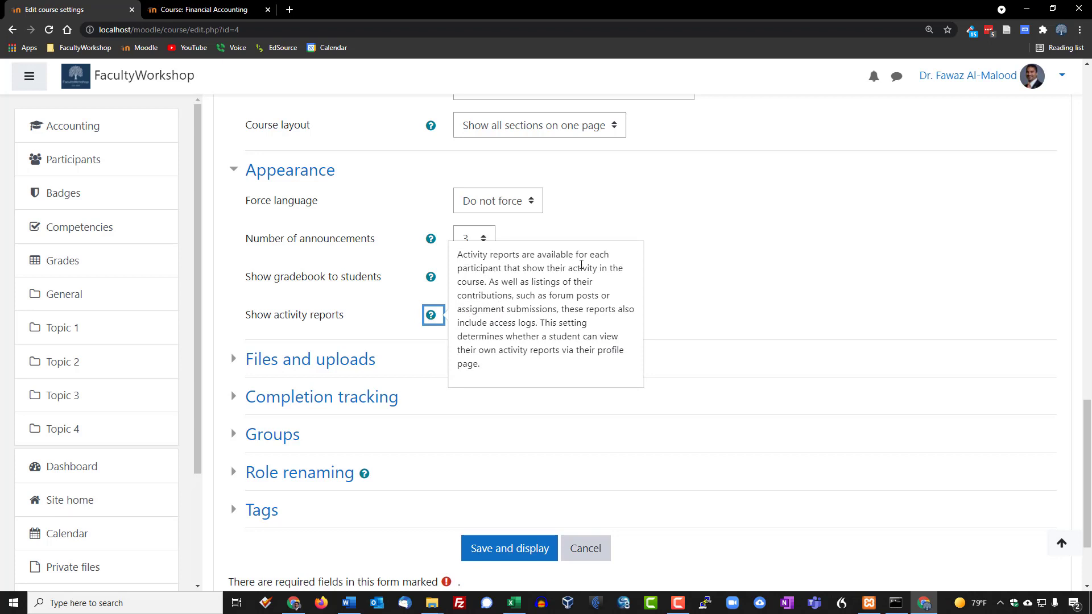
left_click(713, 264)
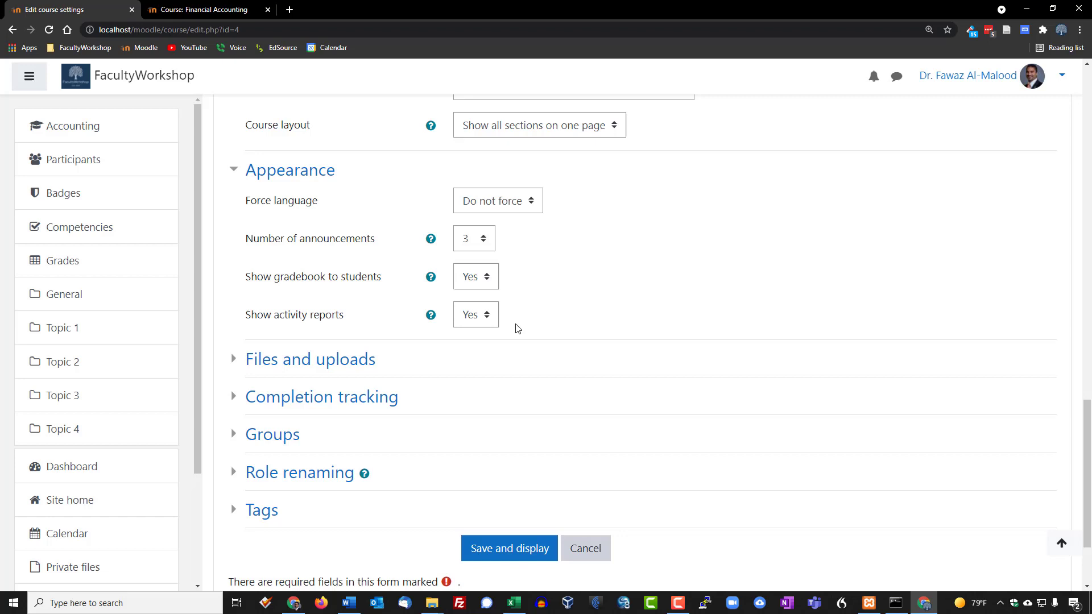
scroll(662, 278, "down", 2)
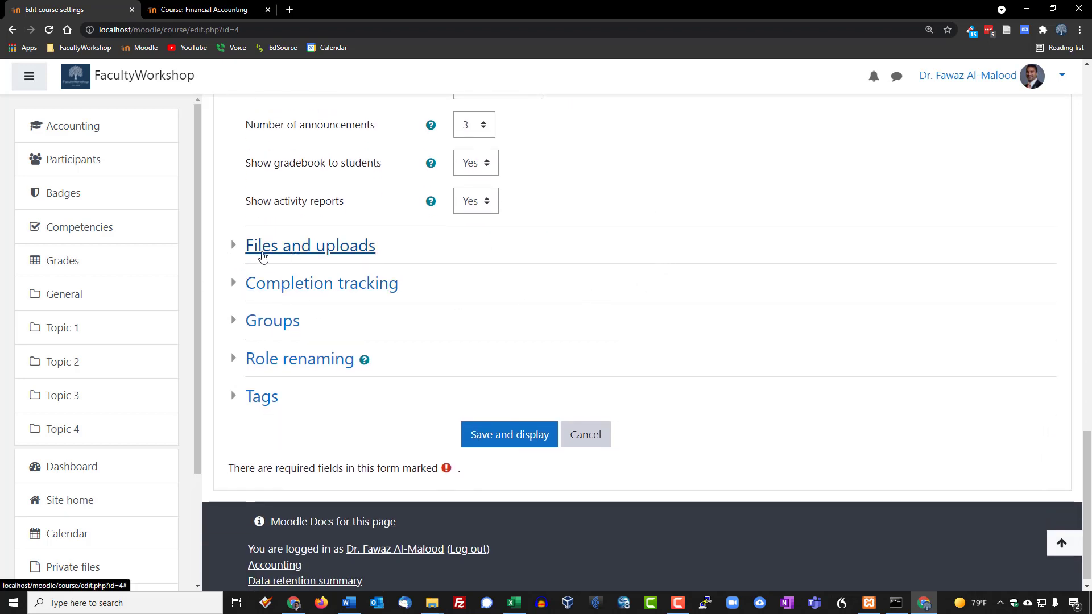
Step: Leave Maximum upload size at the 40MB site limit and expand Completion tracking
left_click(262, 256)
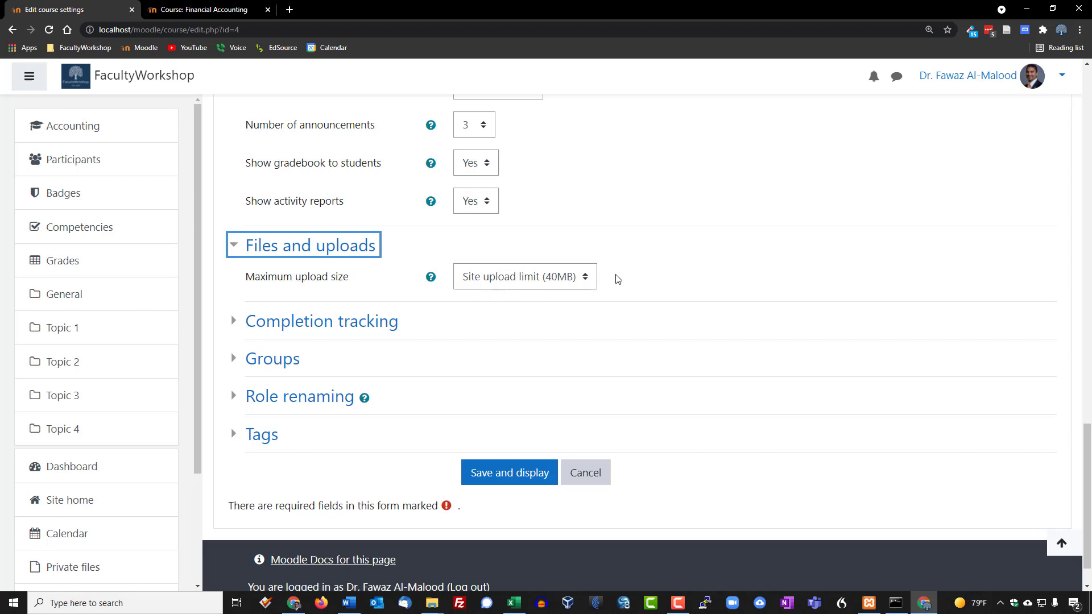
left_click(587, 282)
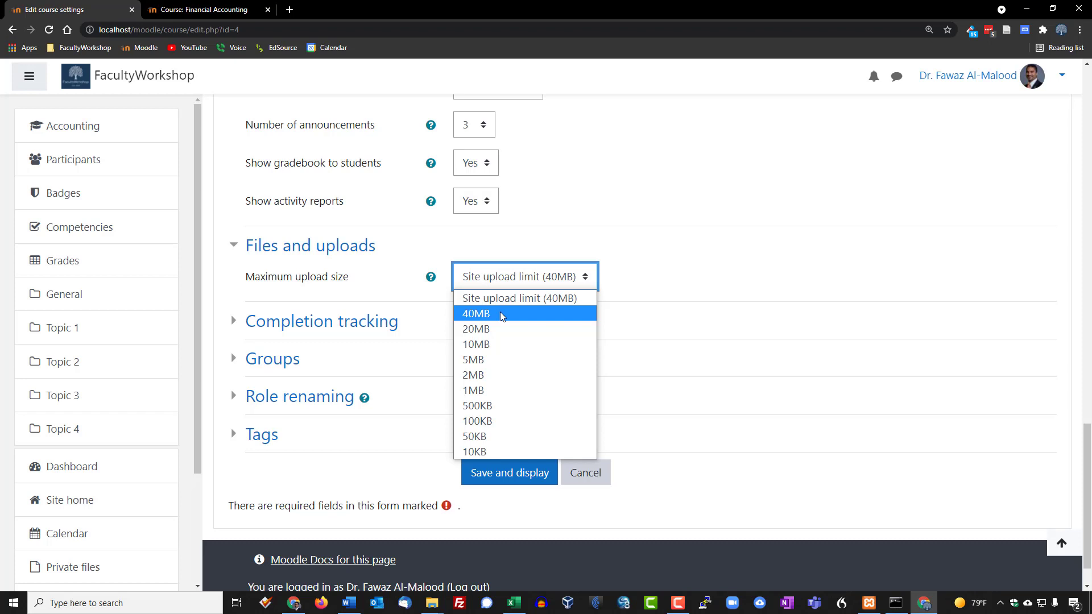
left_click(537, 298)
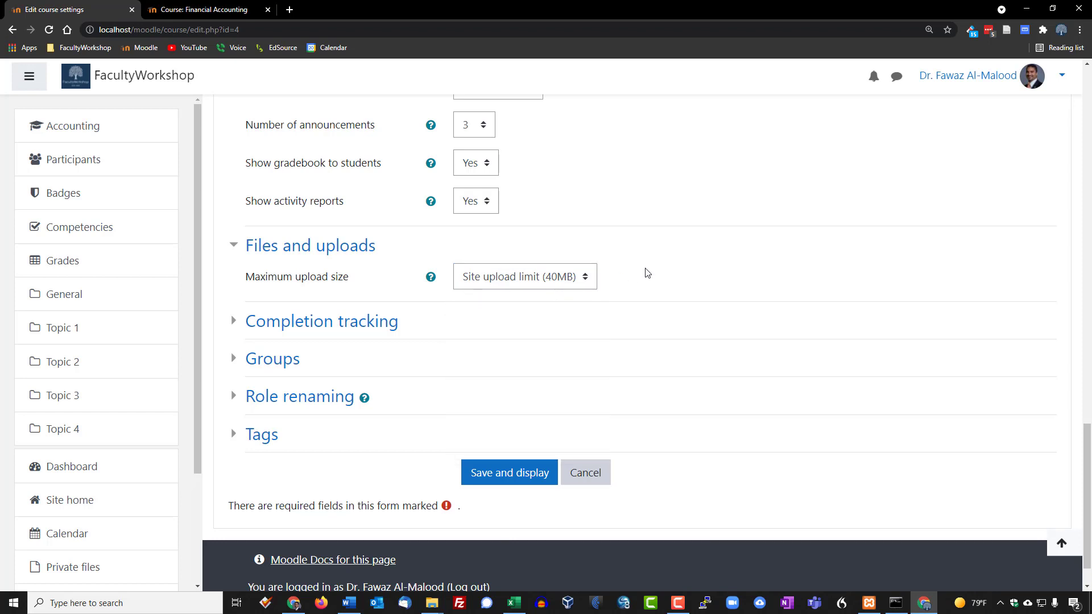
left_click(288, 323)
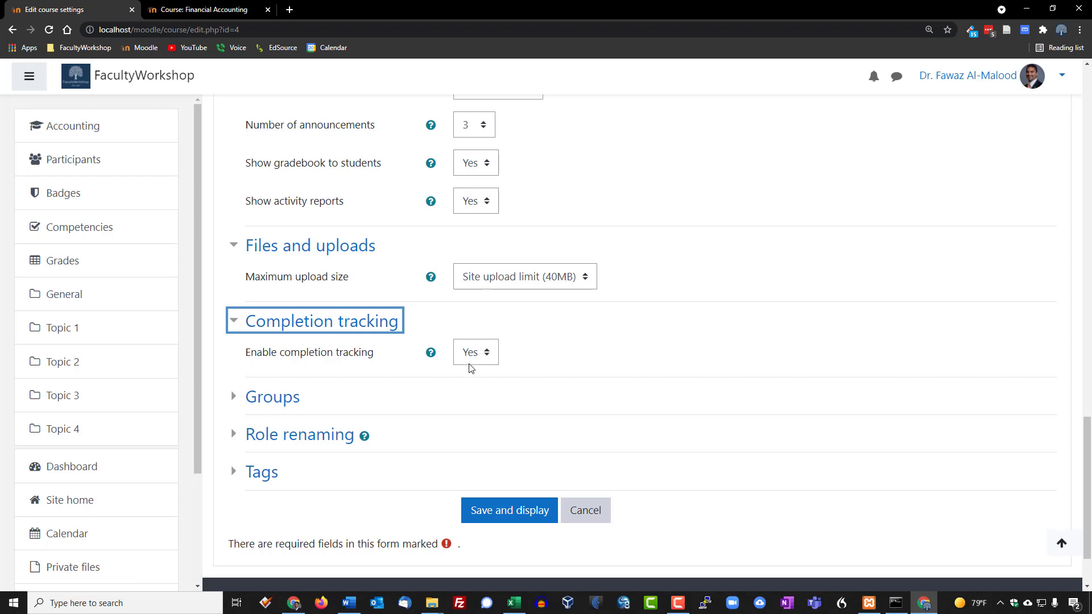
Step: Keep completion tracking enabled and collapse its settings
left_click(484, 355)
left_click(588, 346)
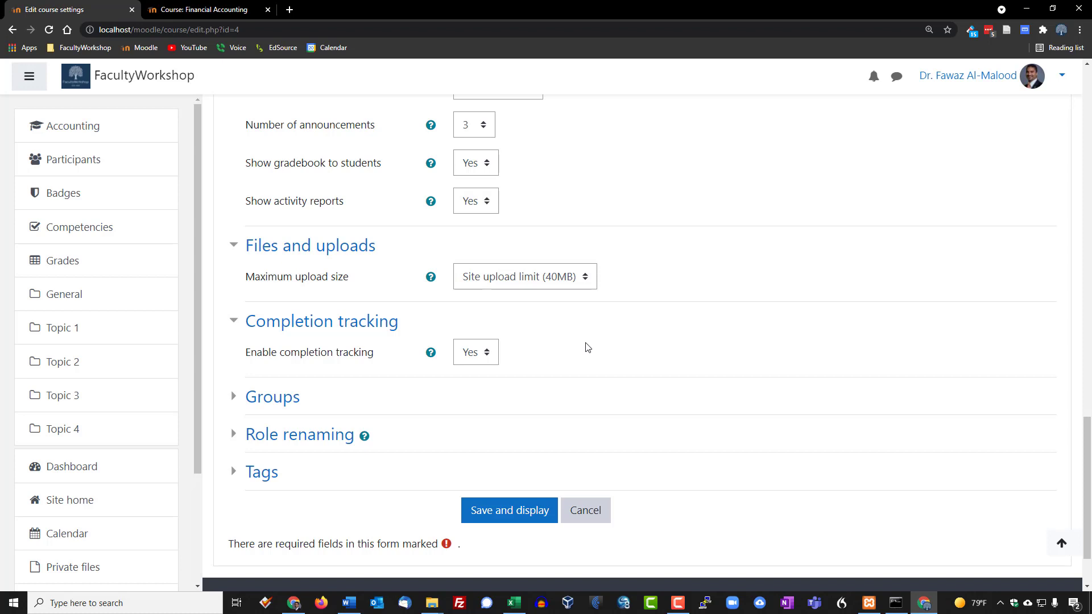
scroll(588, 347, "down", 1)
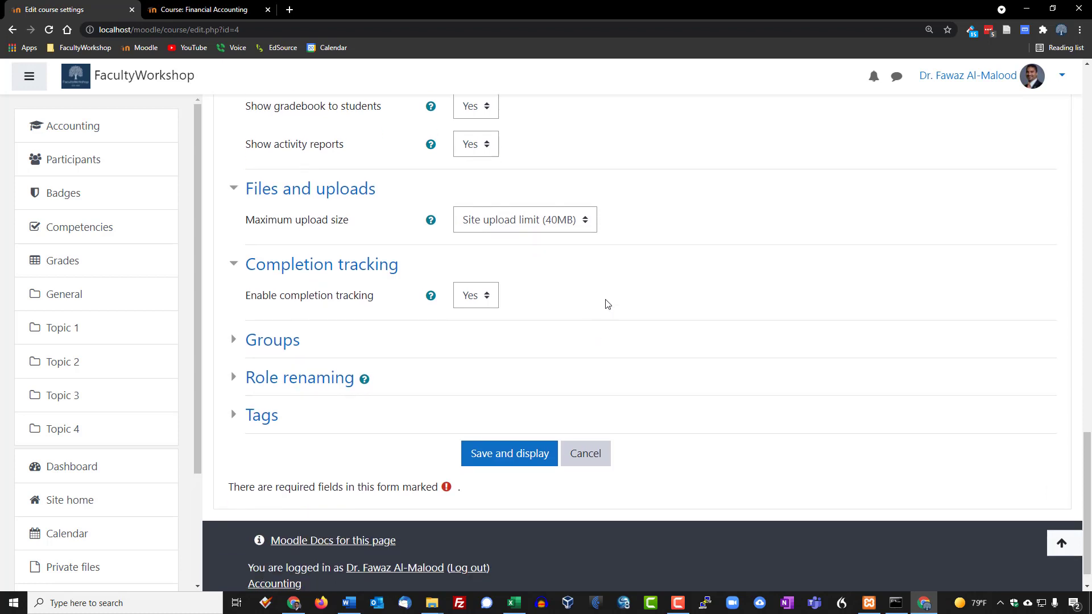
scroll(612, 289, "up", 2)
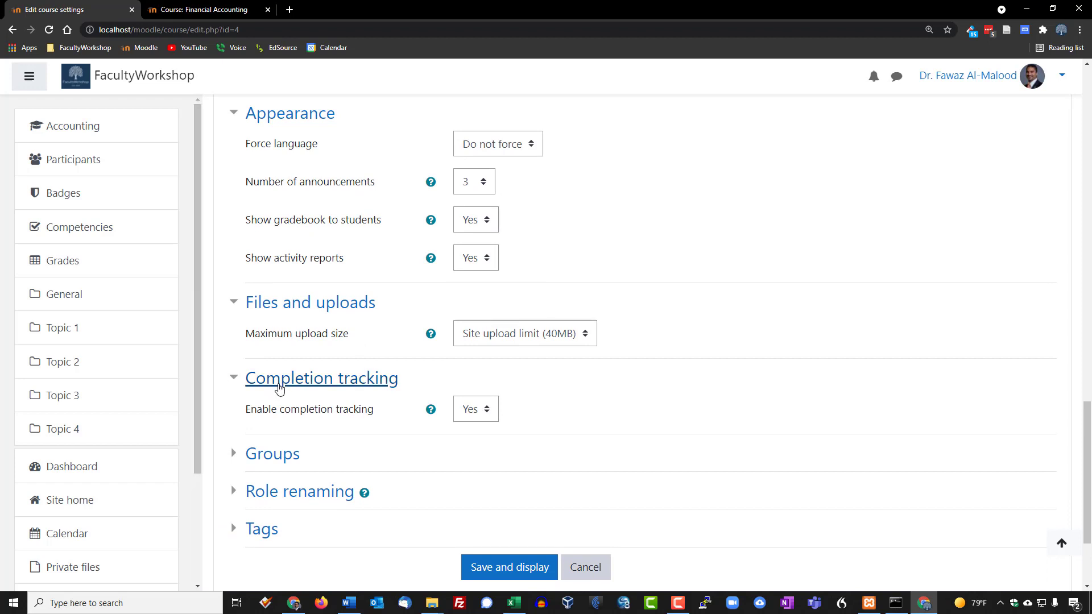
left_click(250, 379)
Step: Leave Groups at no groups and collapse the group settings
scroll(682, 339, "down", 1)
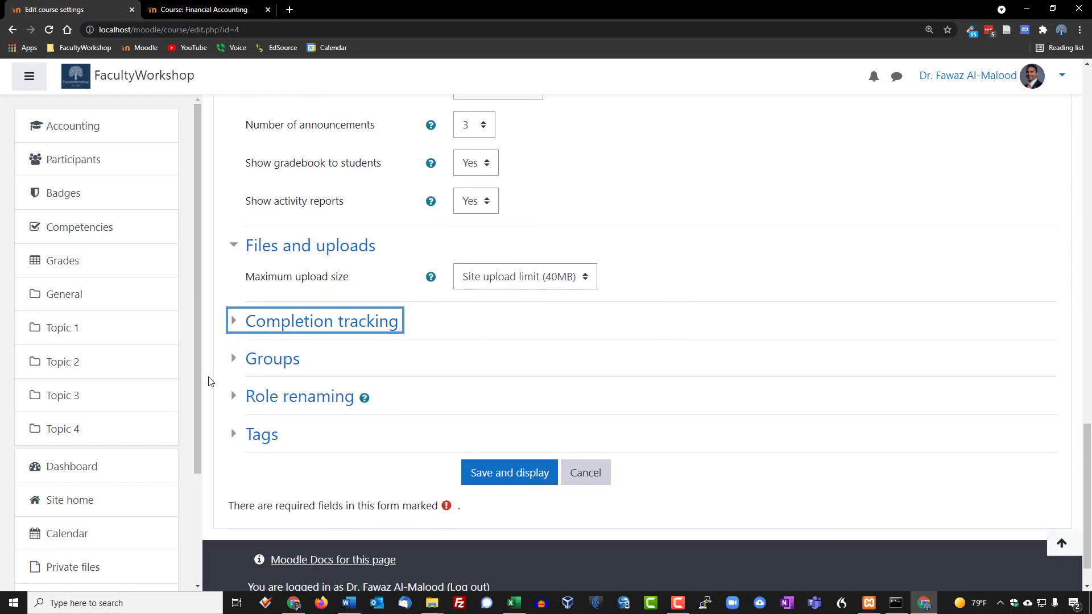
left_click(272, 367)
scroll(729, 325, "down", 2)
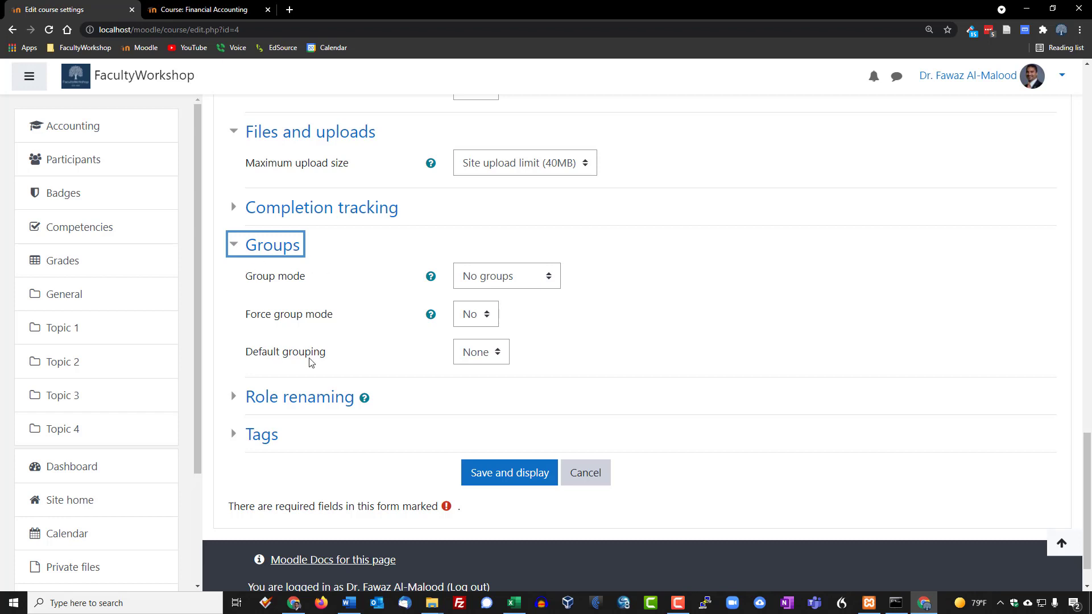
left_click(738, 325)
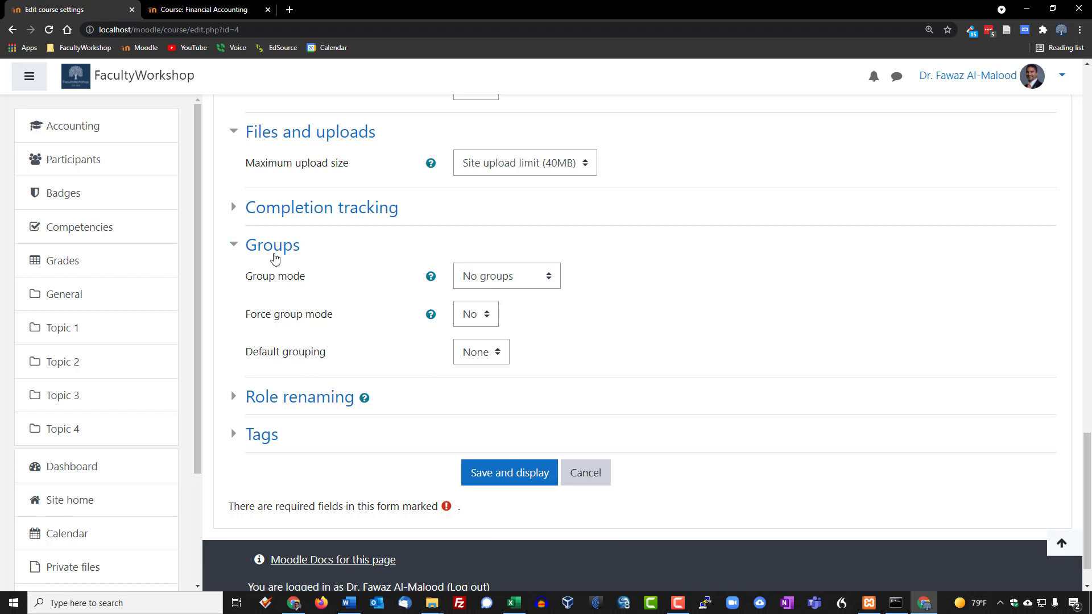
left_click(273, 257)
left_click(274, 257)
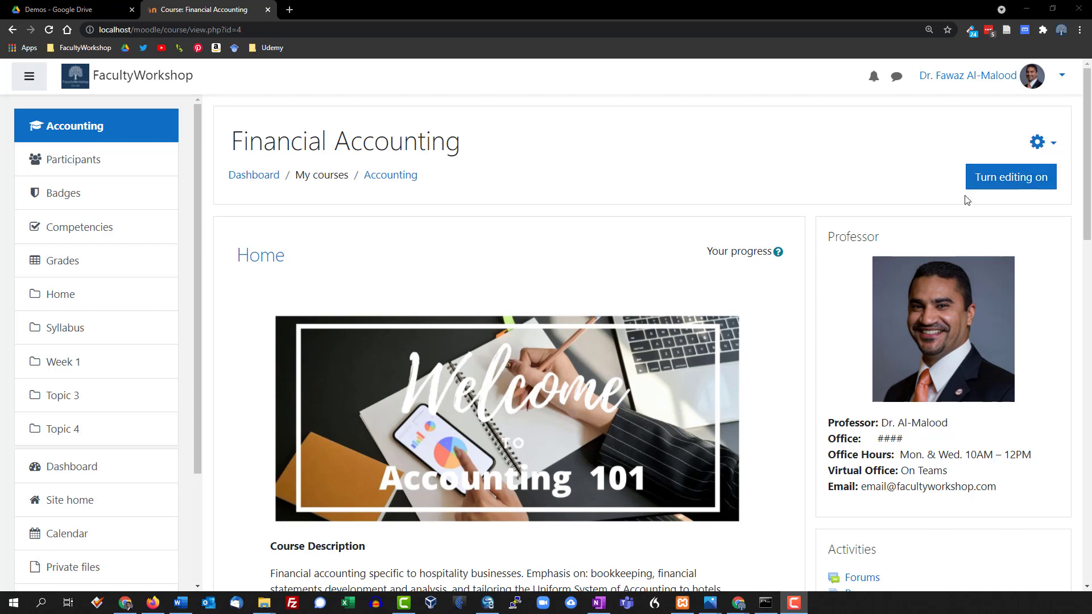
Step: Turn editing on for the Financial Accounting course page and review its banner and Professor block
left_click(1002, 181)
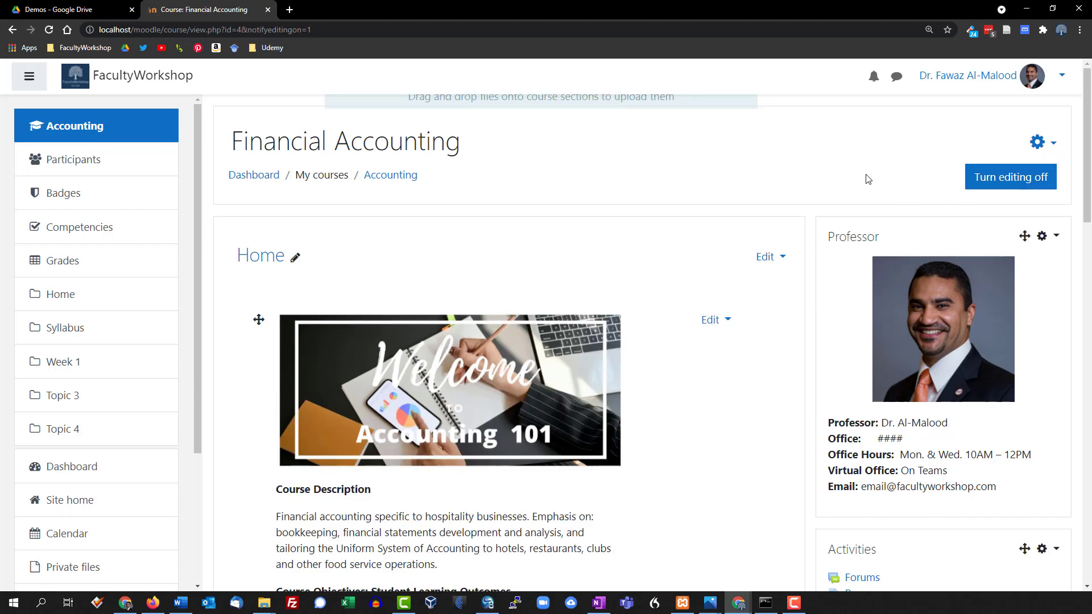
scroll(721, 186, "down", 4)
scroll(720, 184, "down", 1)
scroll(807, 181, "up", 5)
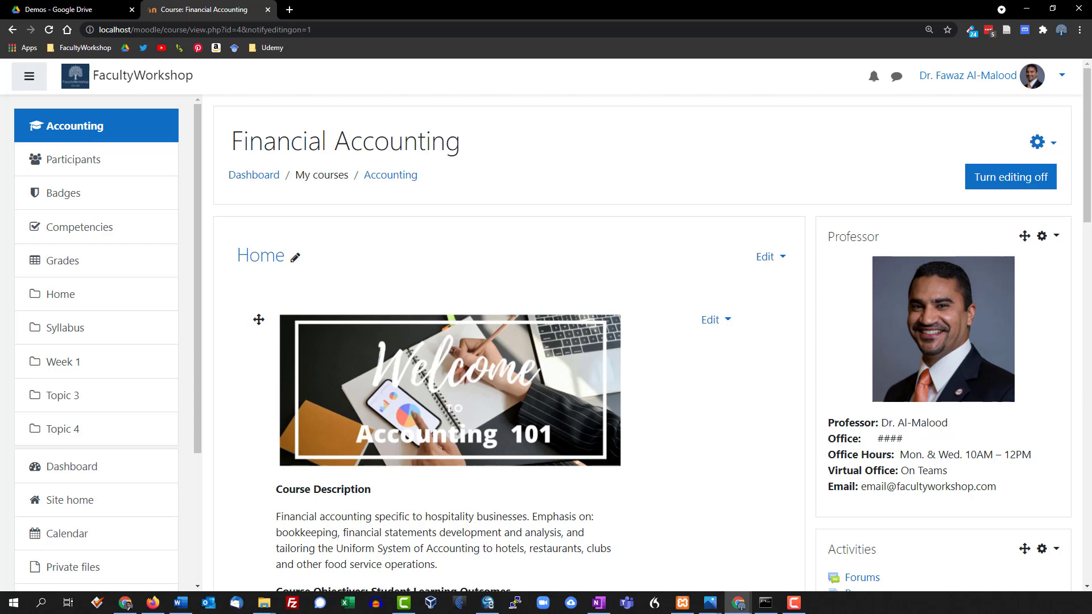
key("F10")
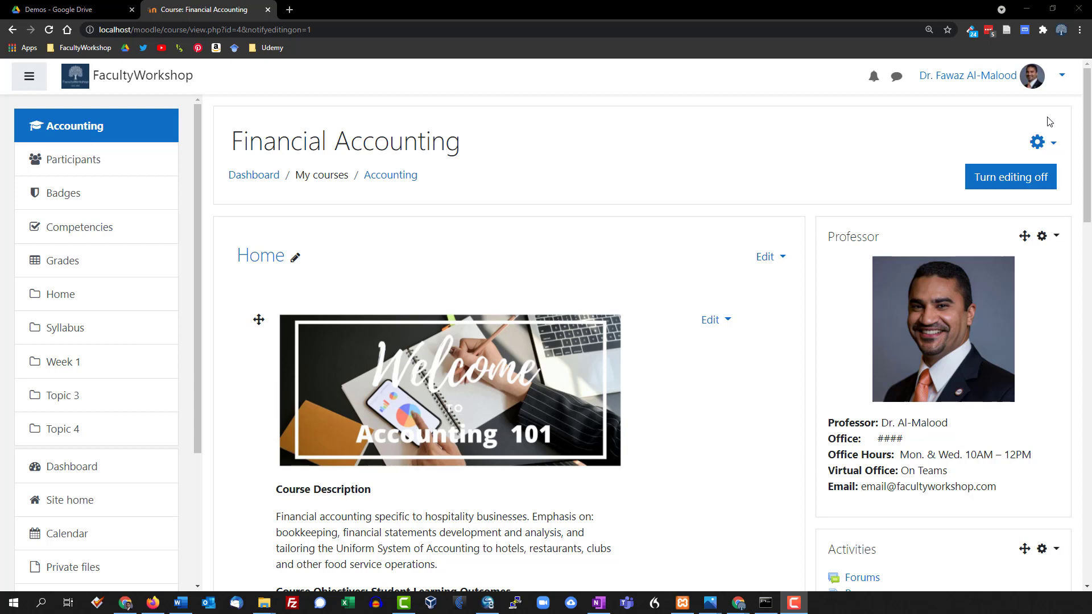
Step: Go to the Financial Accounting Gradebook setup and start adding a new grade category
left_click(1051, 147)
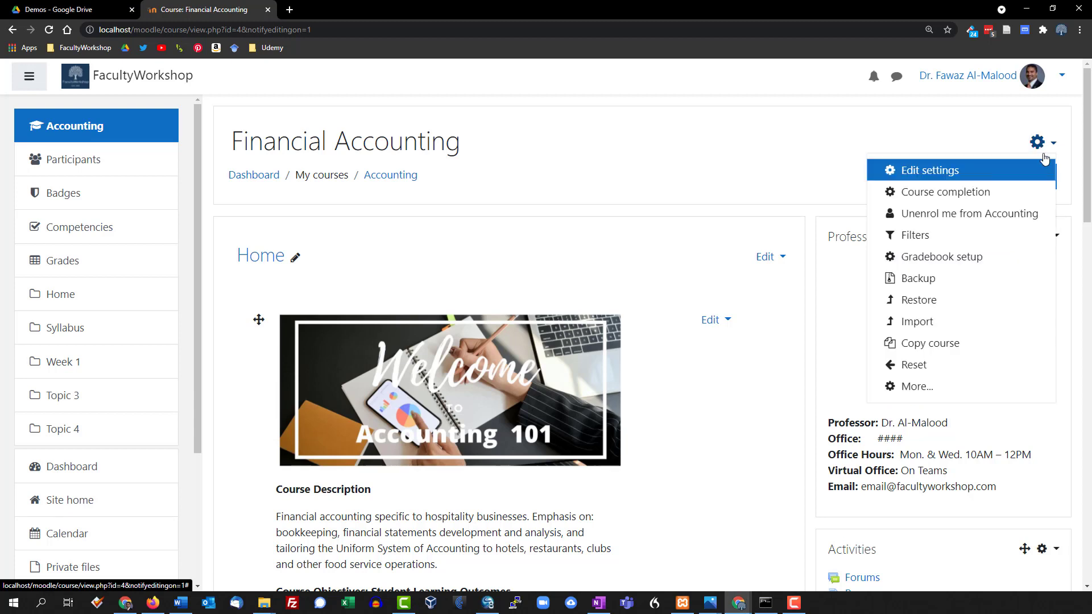
left_click(957, 259)
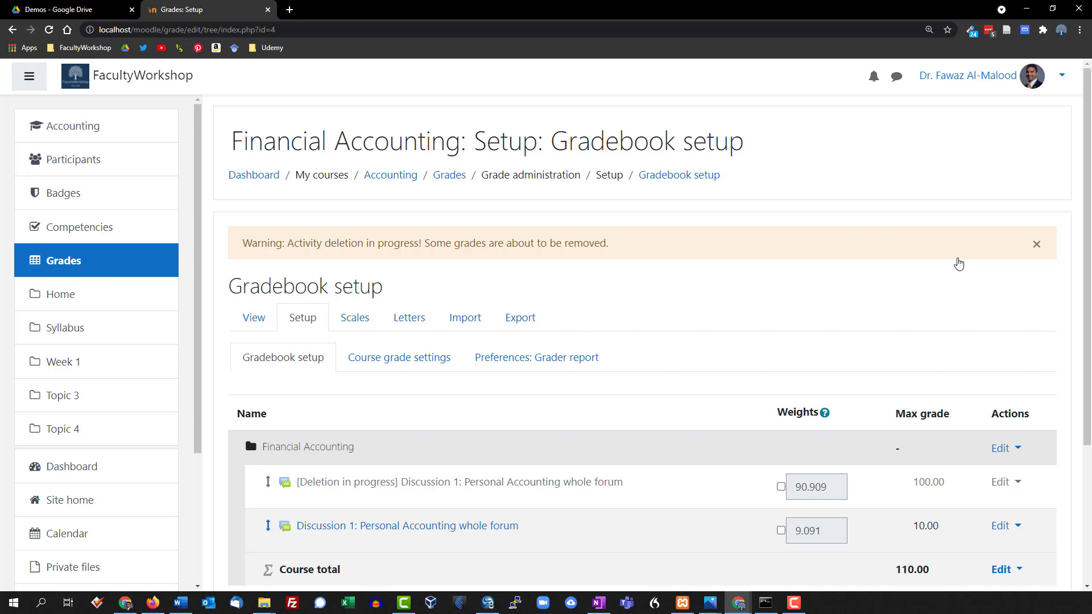
scroll(816, 244, "down", 2)
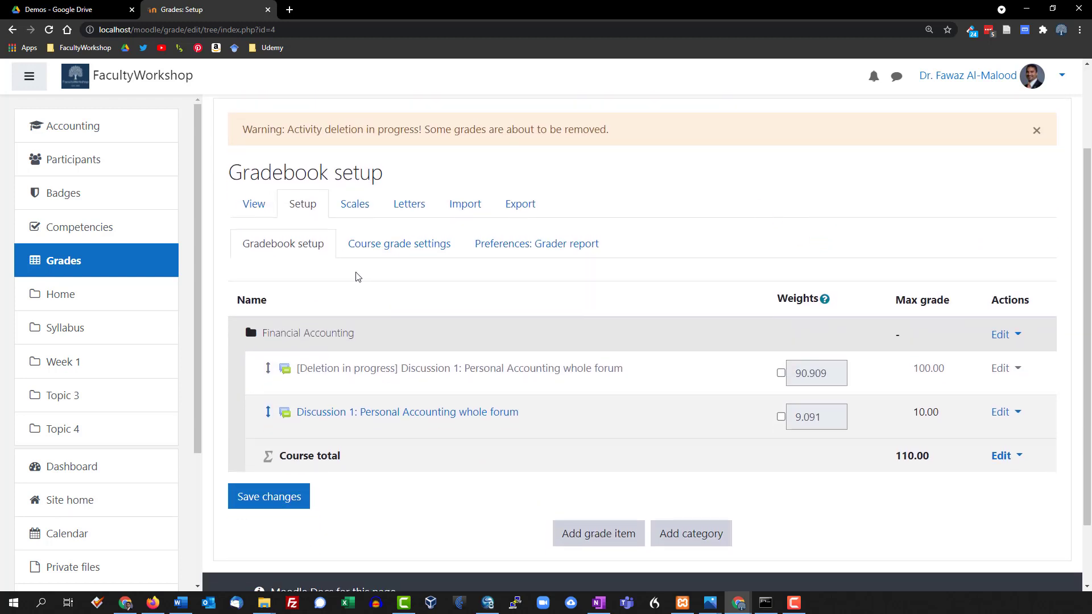
scroll(357, 275, "down", 1)
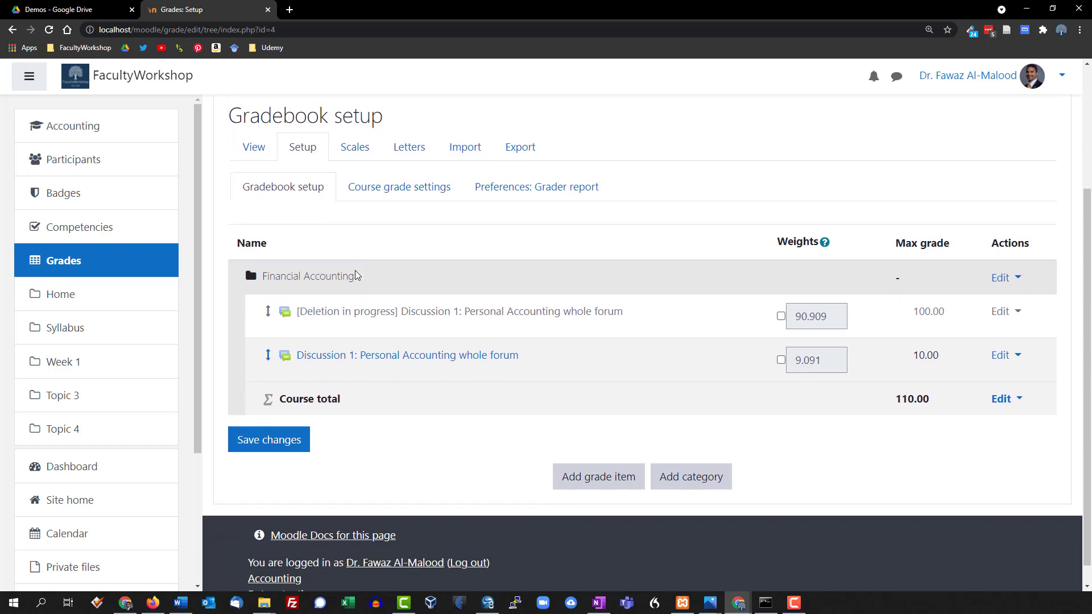
scroll(355, 273, "up", 1)
scroll(398, 330, "down", 1)
left_click(723, 481)
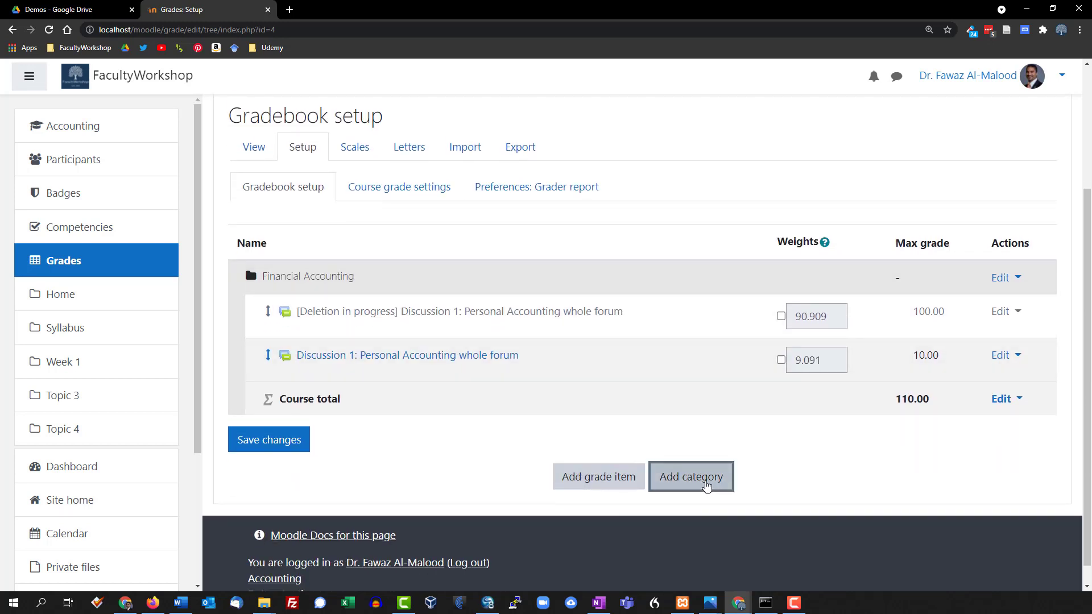
Step: Create a grade category named Assignments and review it in the gradebook setup
scroll(643, 339, "down", 1)
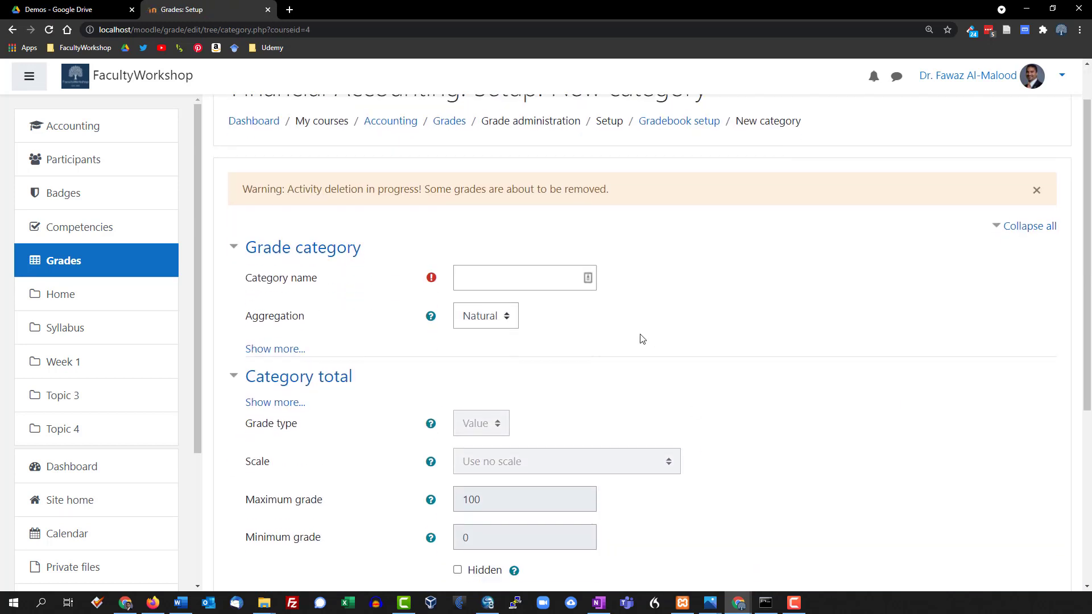
left_click(501, 272)
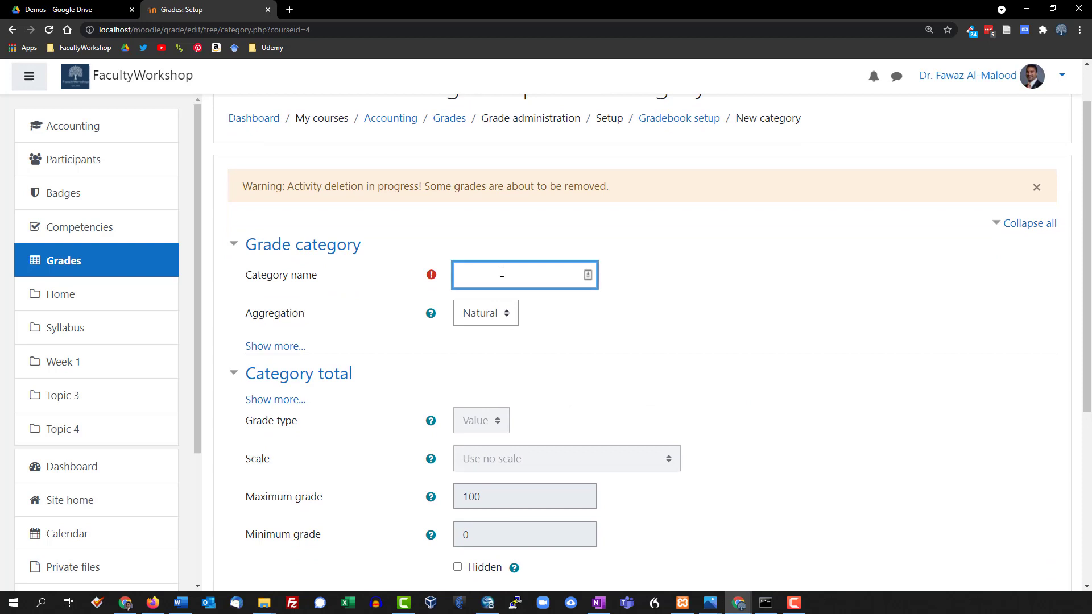
type("Assignments")
scroll(749, 354, "down", 4)
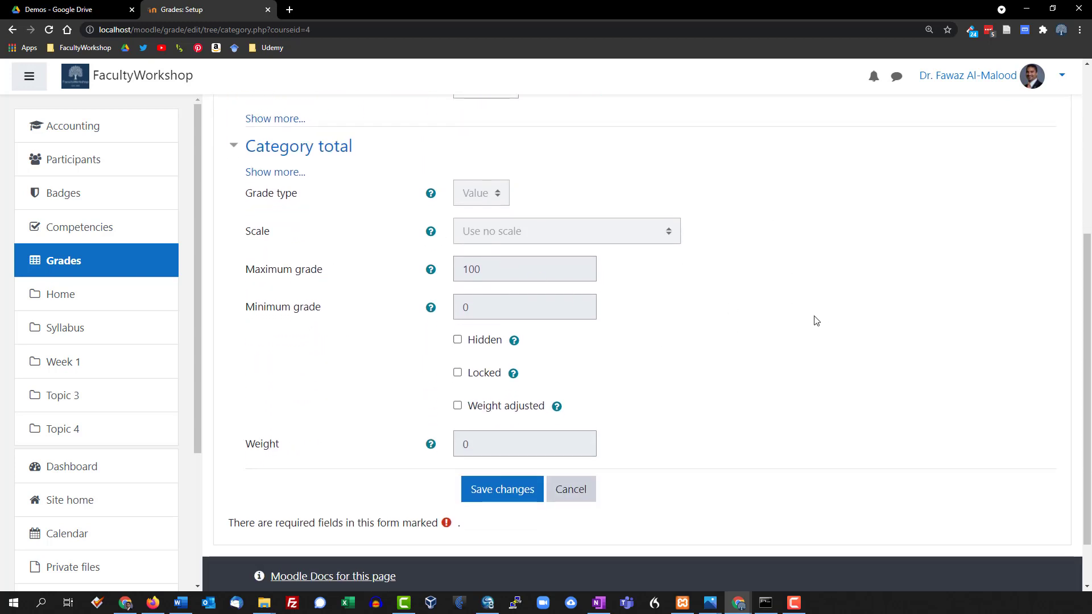
scroll(817, 319, "down", 1)
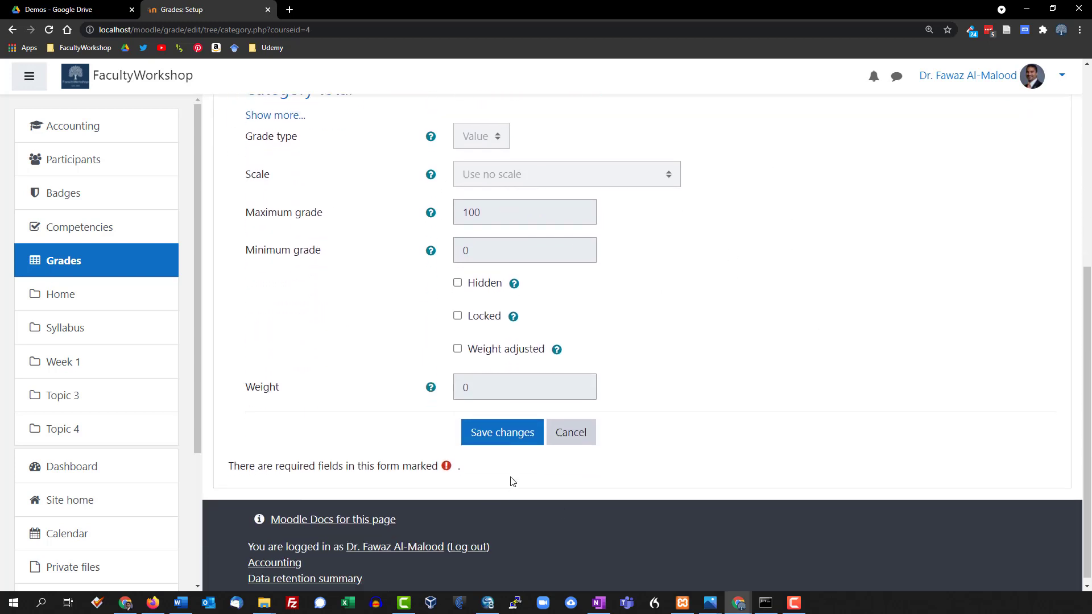
left_click(515, 440)
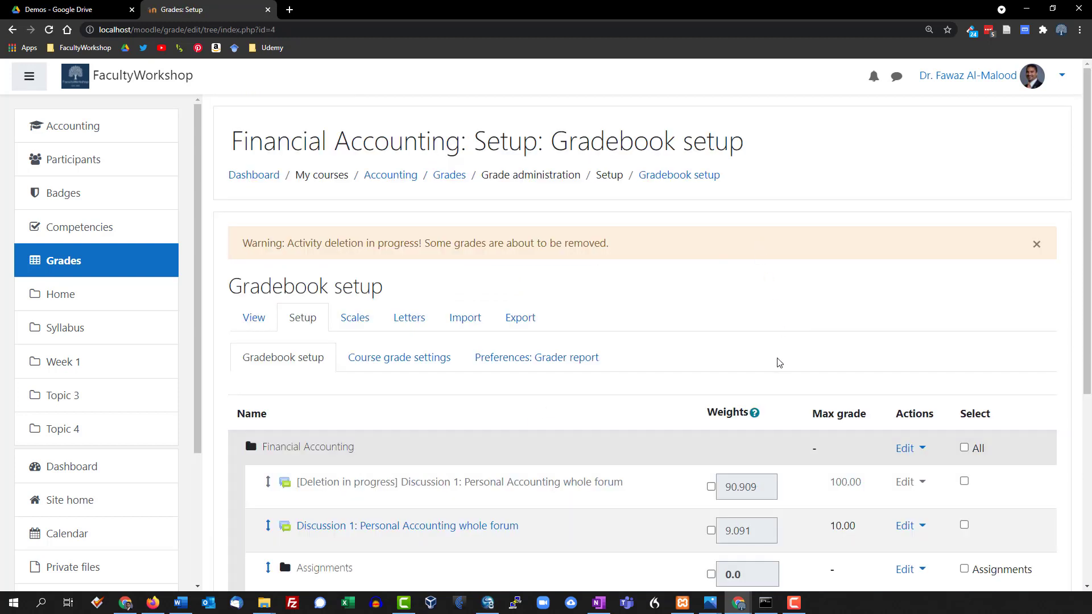
scroll(750, 330, "down", 5)
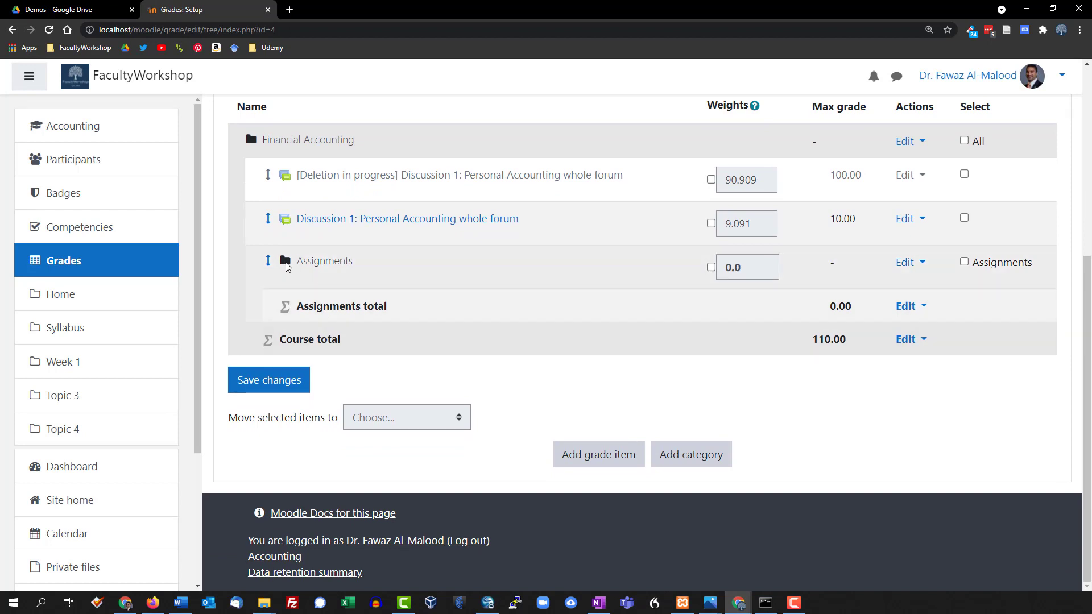
mouse_move(268, 261)
left_mouse_down()
mouse_move(260, 166)
mouse_move(283, 265)
left_mouse_up()
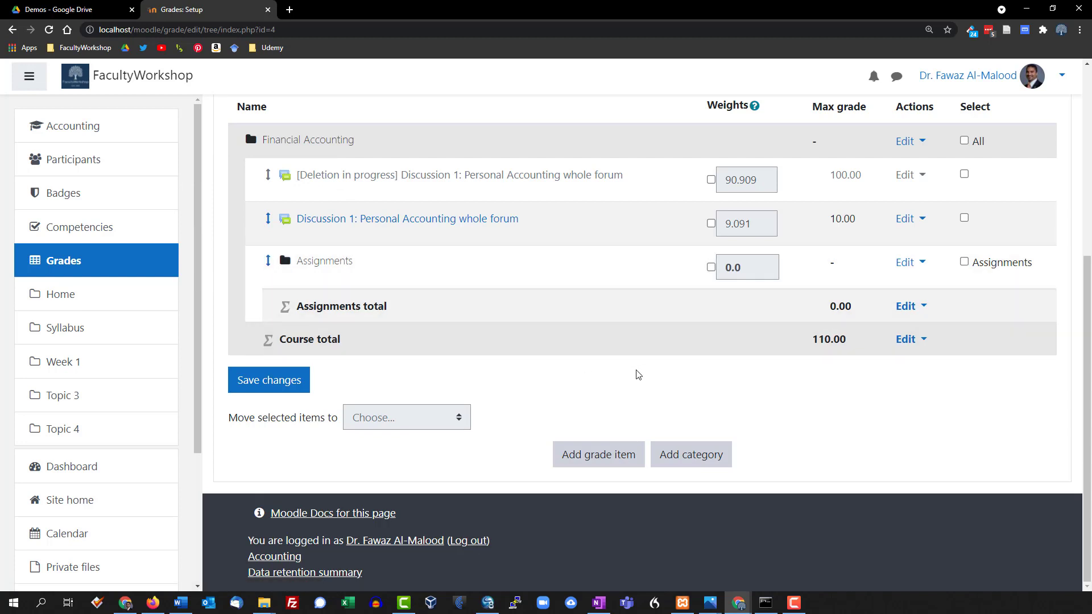
Step: Add a grade category named Quizzes&Exams
left_click(685, 462)
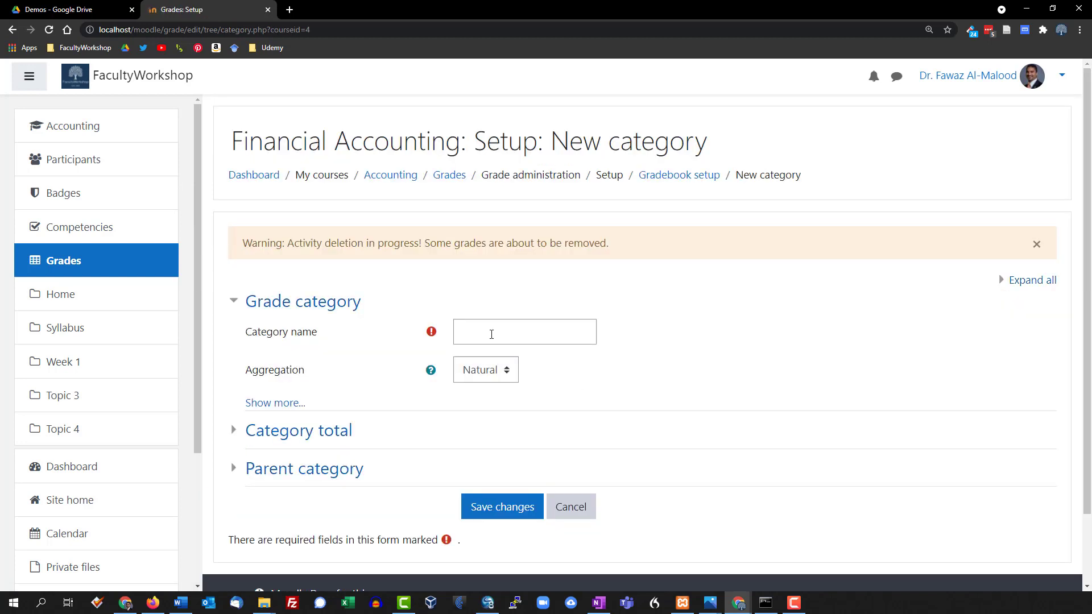
left_click(491, 333)
type("Qui")
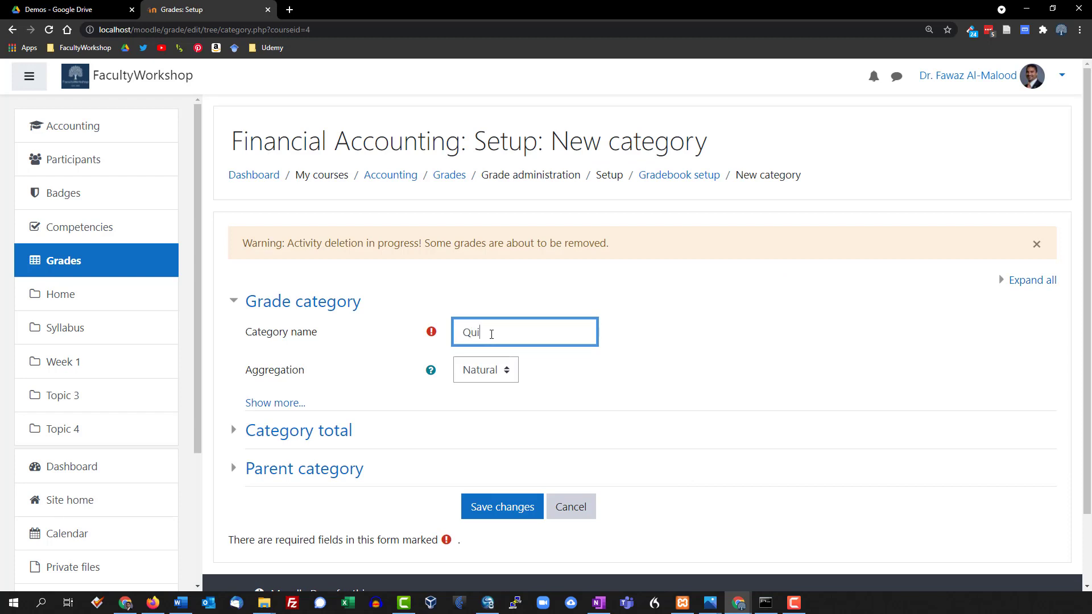
type("zzes&Exams")
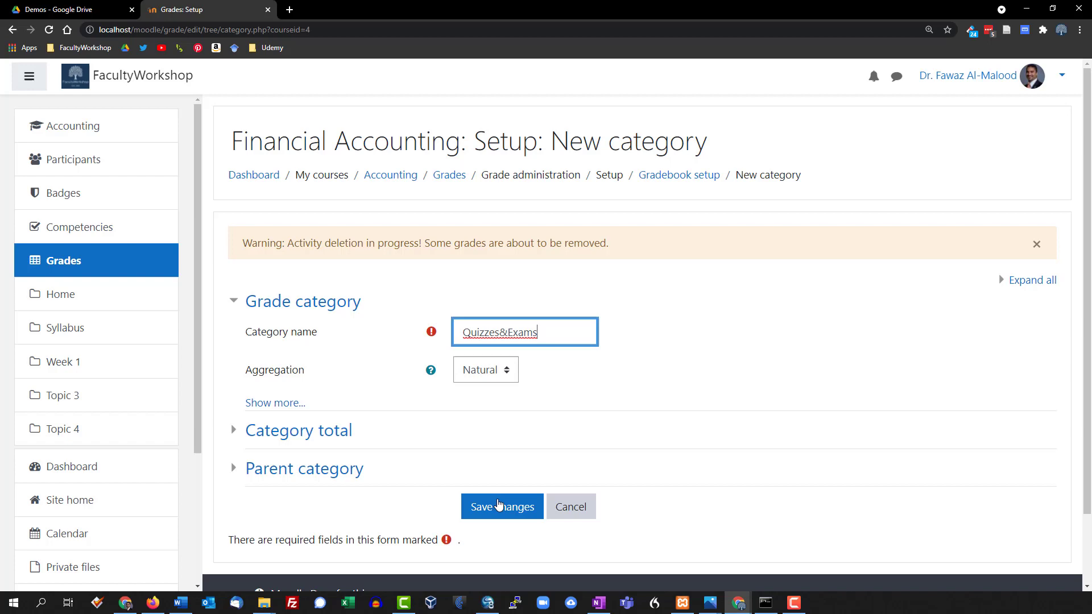
left_click(500, 506)
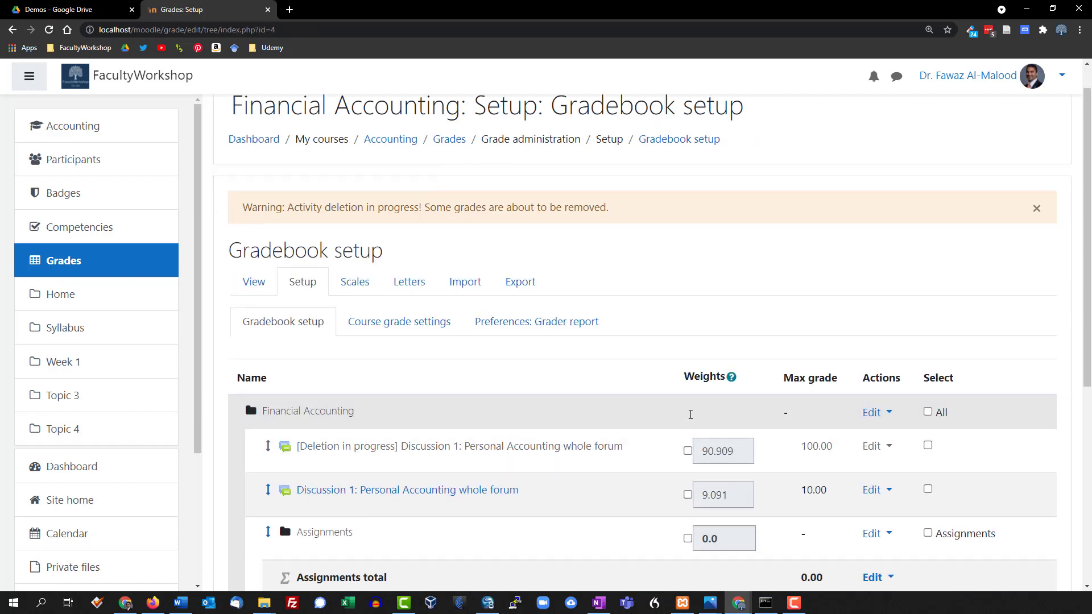
scroll(548, 478, "down", 5)
Step: Add another grade category named Group Activity
left_click(683, 502)
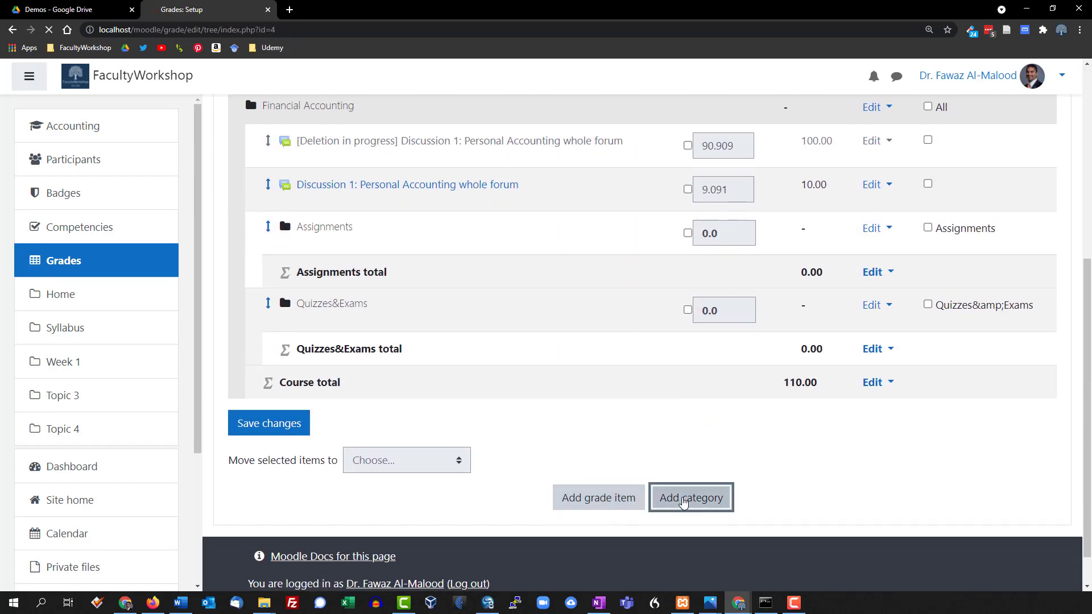
left_click(496, 341)
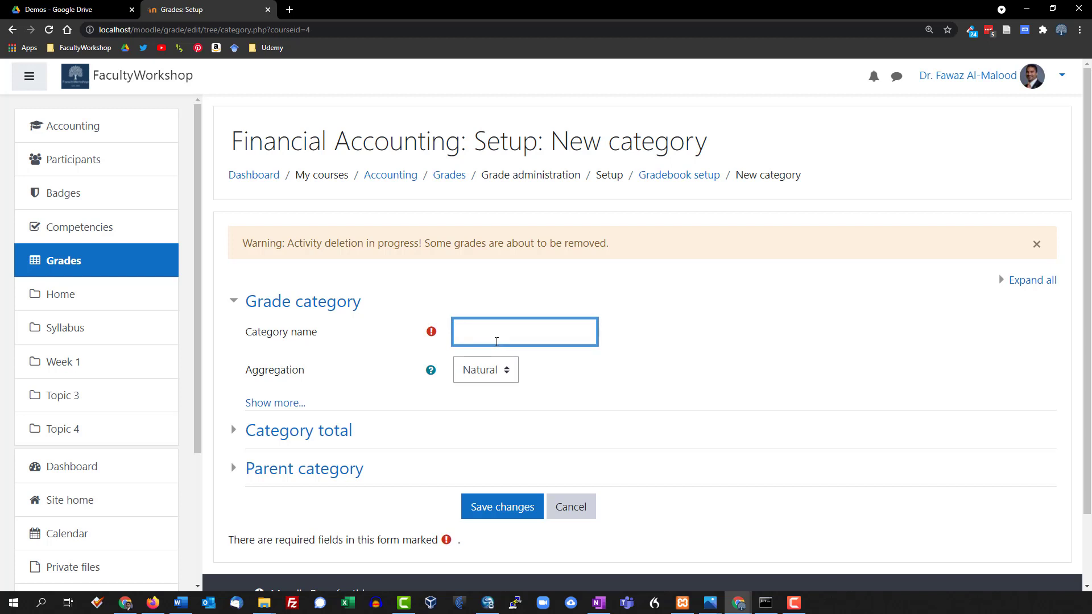
type("Group Activity")
left_click(500, 508)
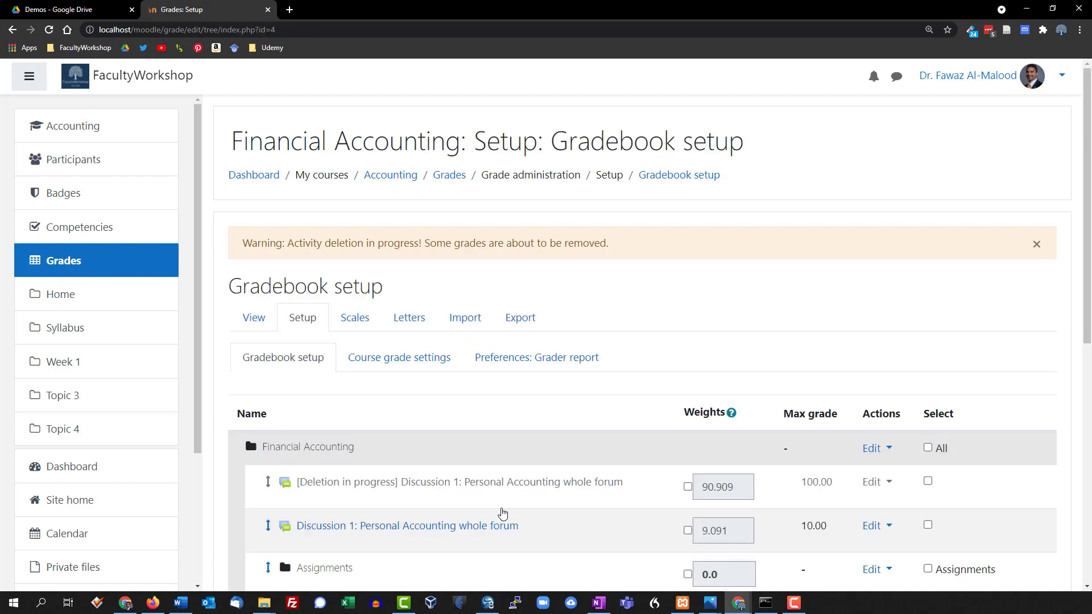
scroll(502, 513, "down", 6)
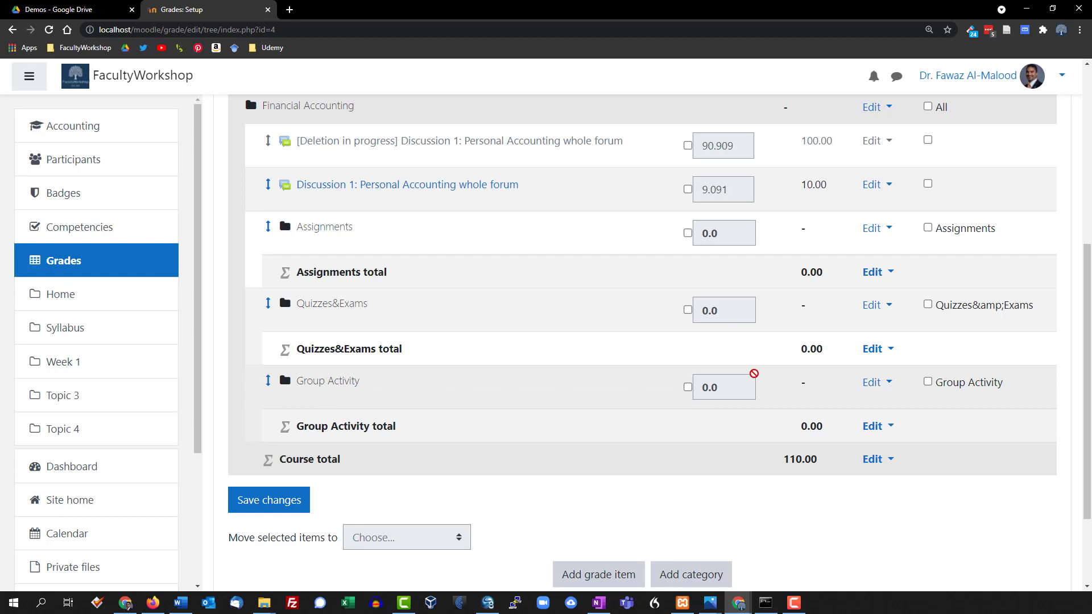
Step: Change the Group Activity category's name to Group Project and check its new total
left_click(887, 383)
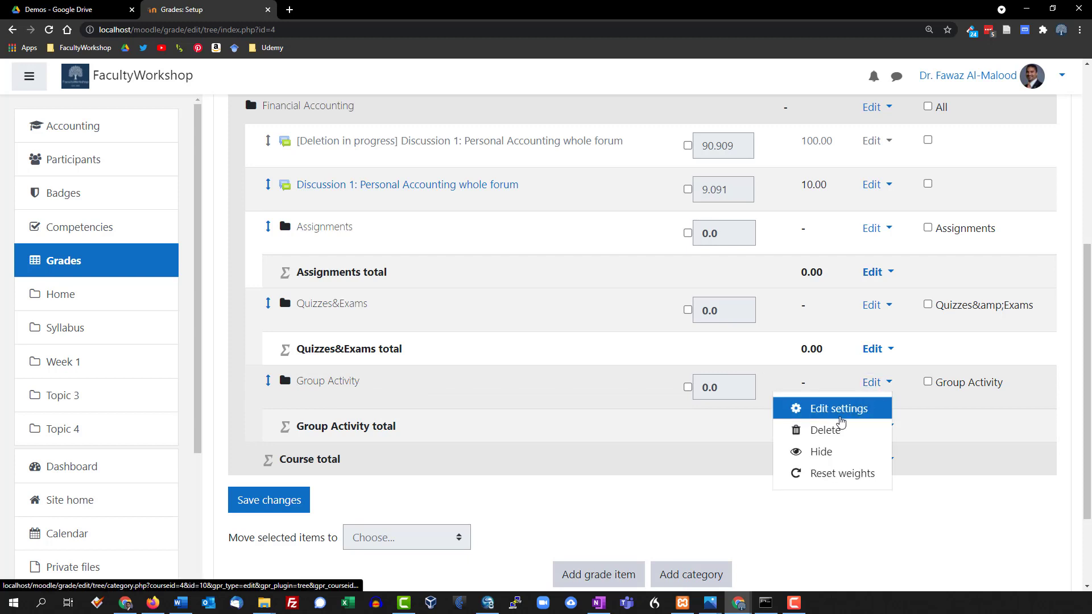
left_click(839, 415)
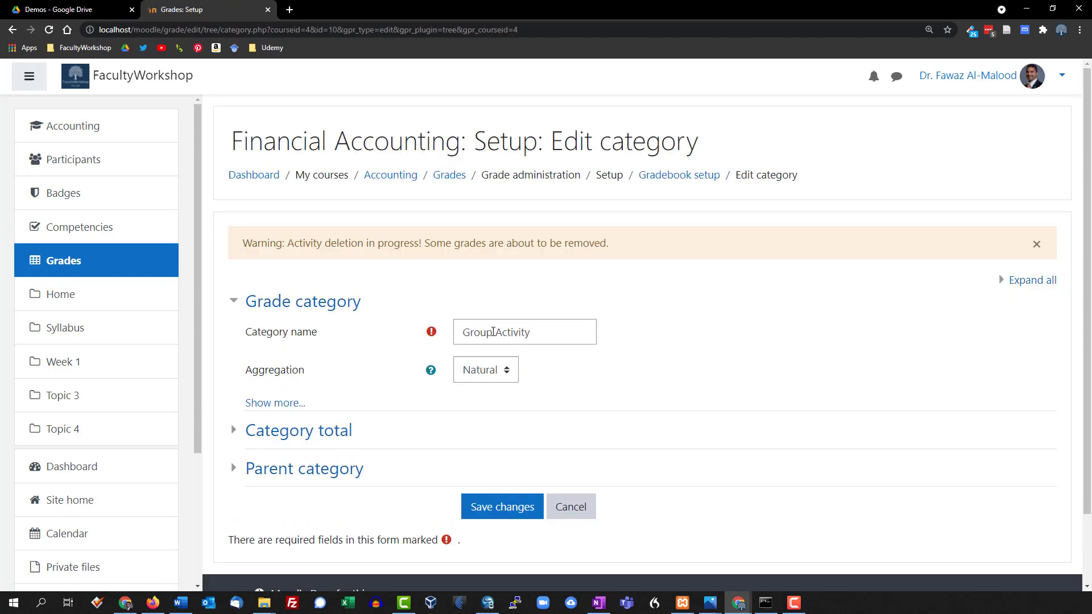
left_click(498, 332)
double_click(568, 331)
type("Proje")
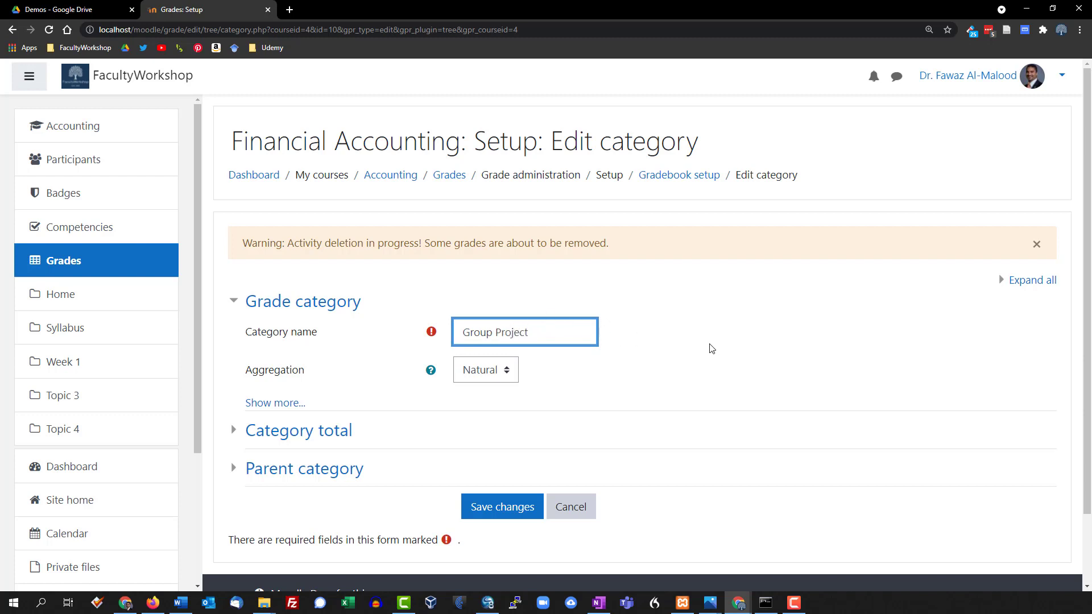
left_click(490, 502)
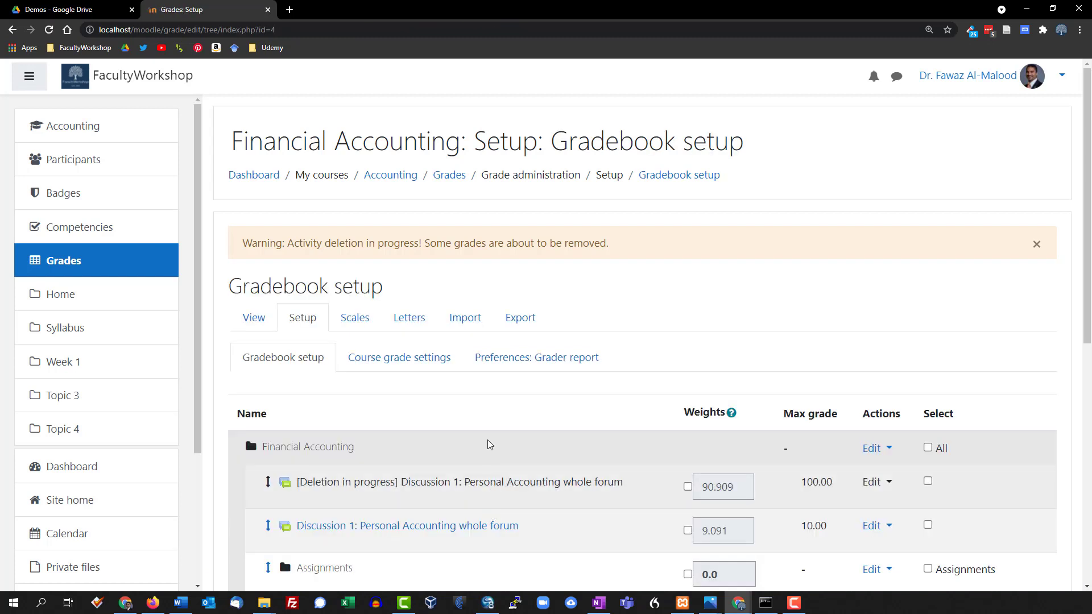
scroll(492, 432, "down", 5)
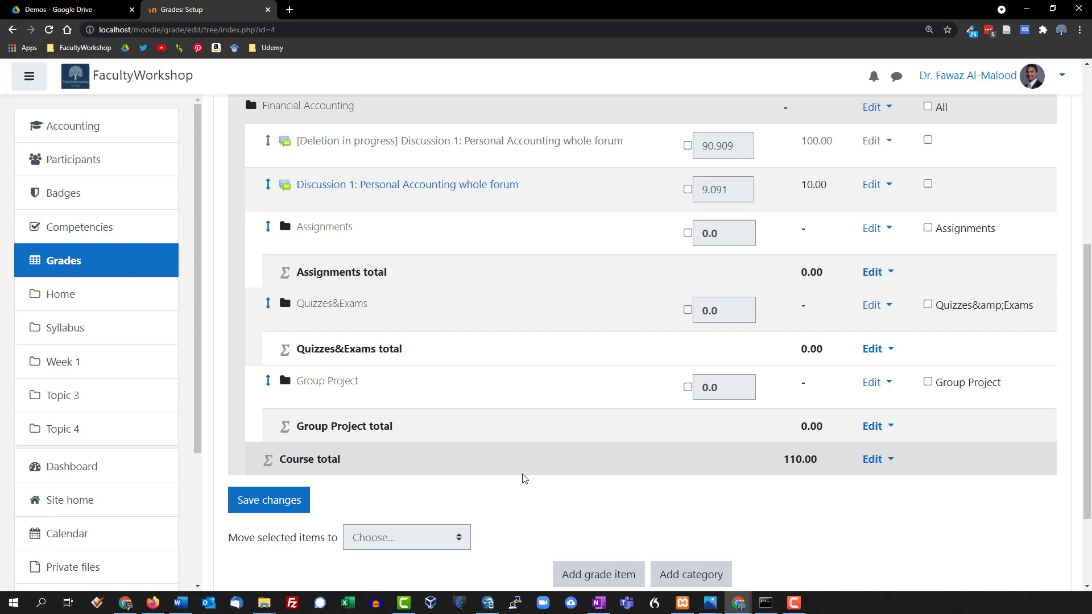
scroll(748, 482, "down", 2)
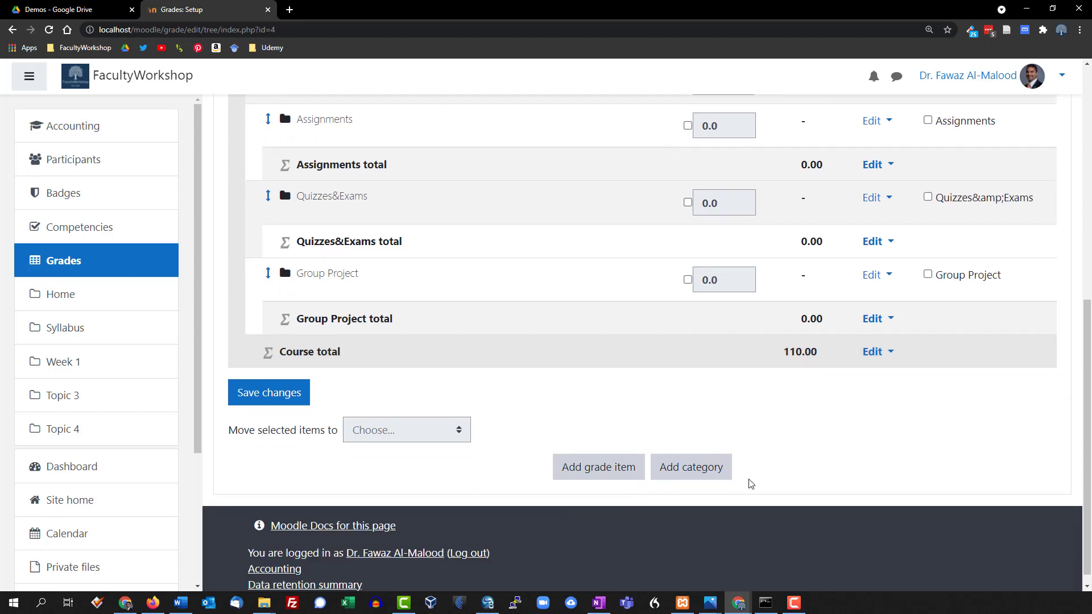
scroll(748, 483, "up", 1)
scroll(483, 488, "up", 1)
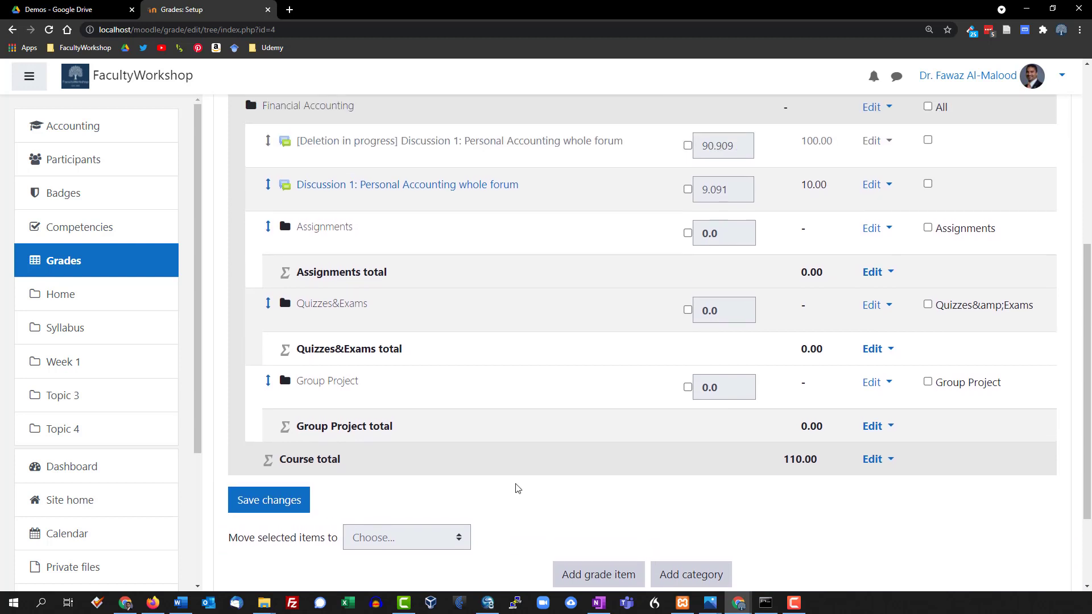
Step: Save the gradebook setup, then save the course settings and display the course
left_click(287, 511)
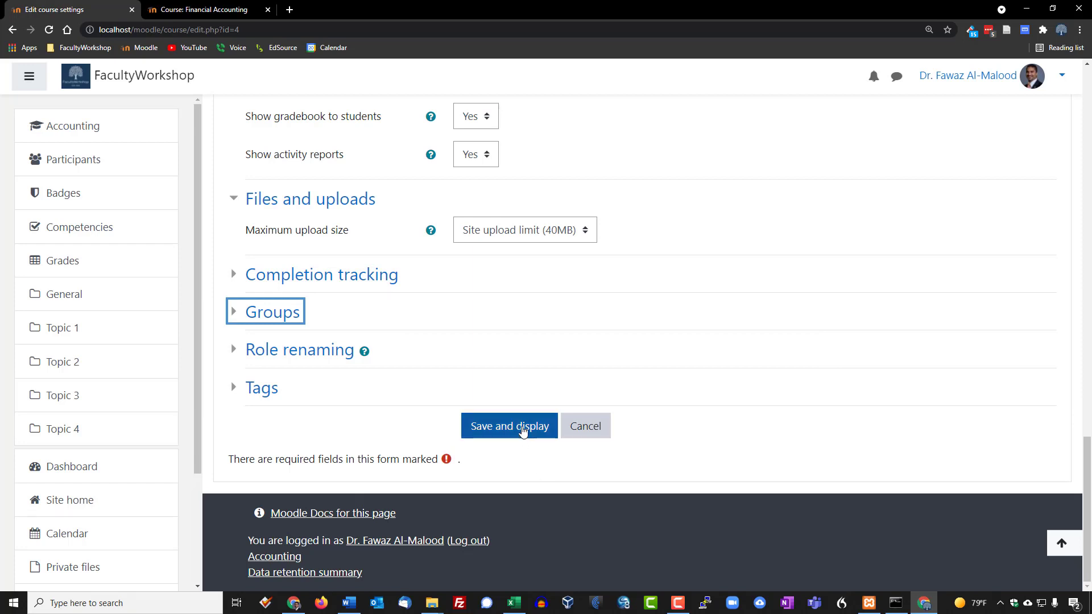
left_click(522, 432)
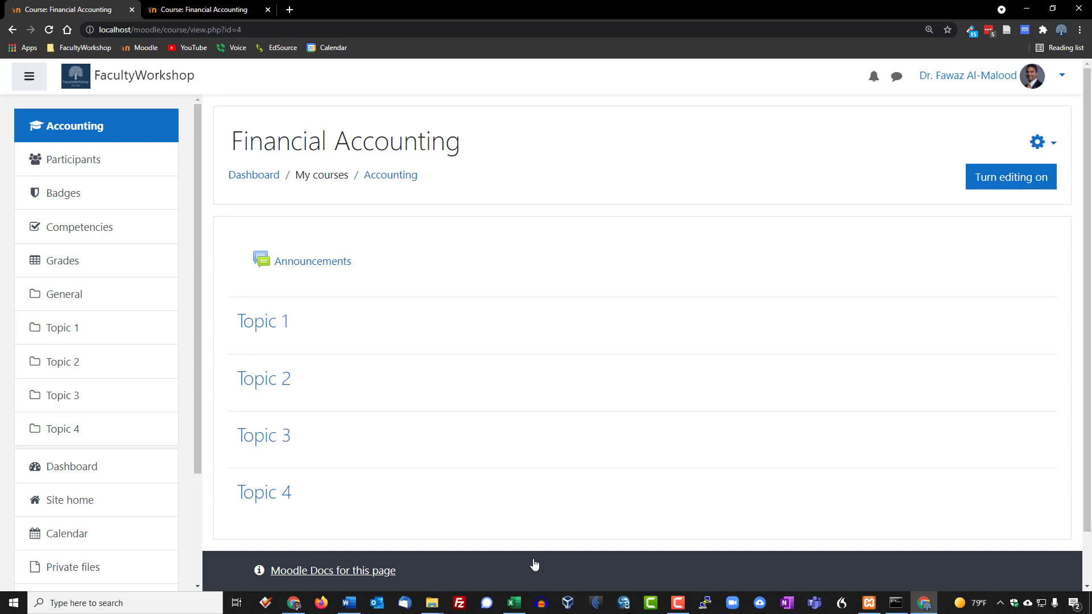
Step: Go to Site home and highlight the Financial Accounting course summary under Available courses
left_click(82, 471)
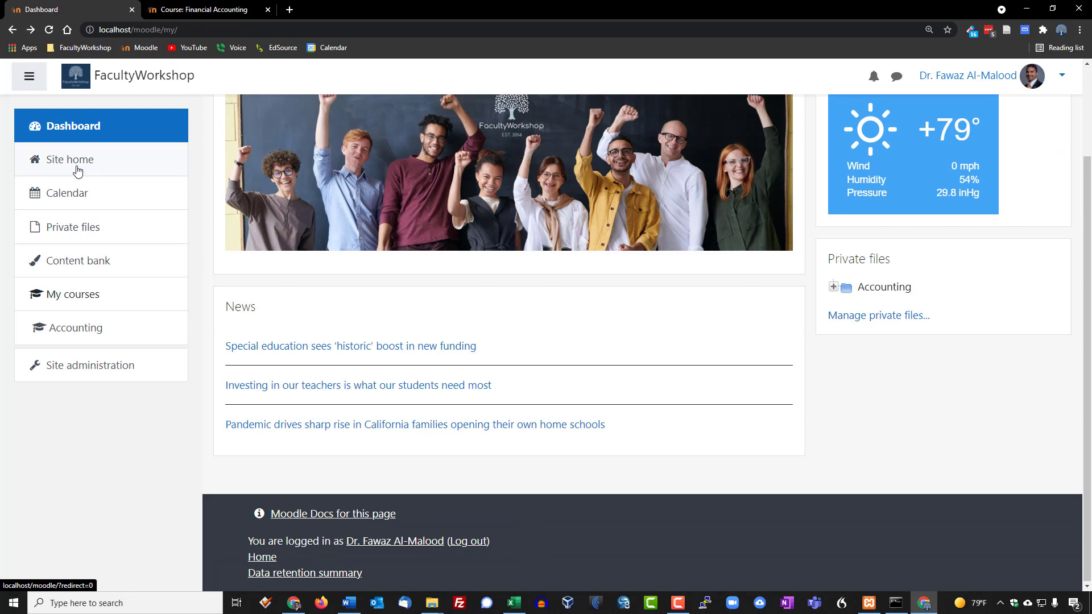
left_click(91, 163)
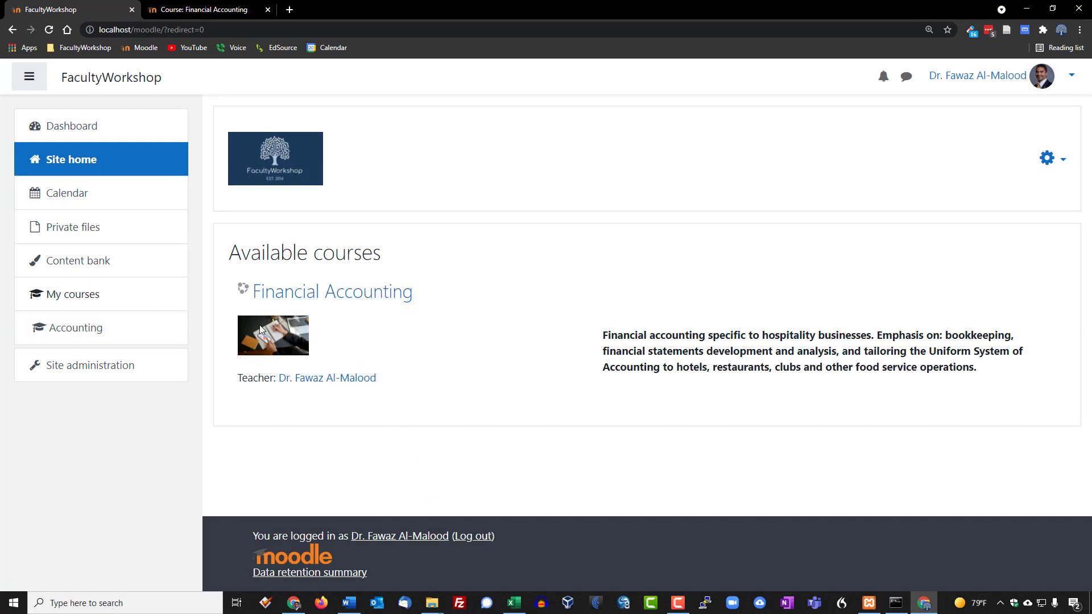
left_click_drag(600, 336, 992, 371)
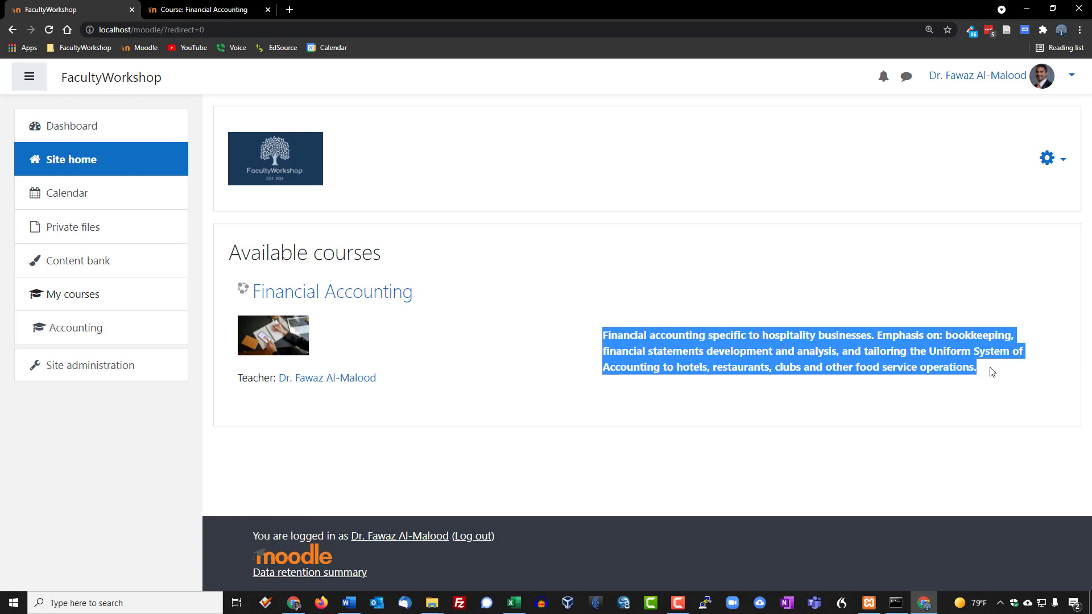